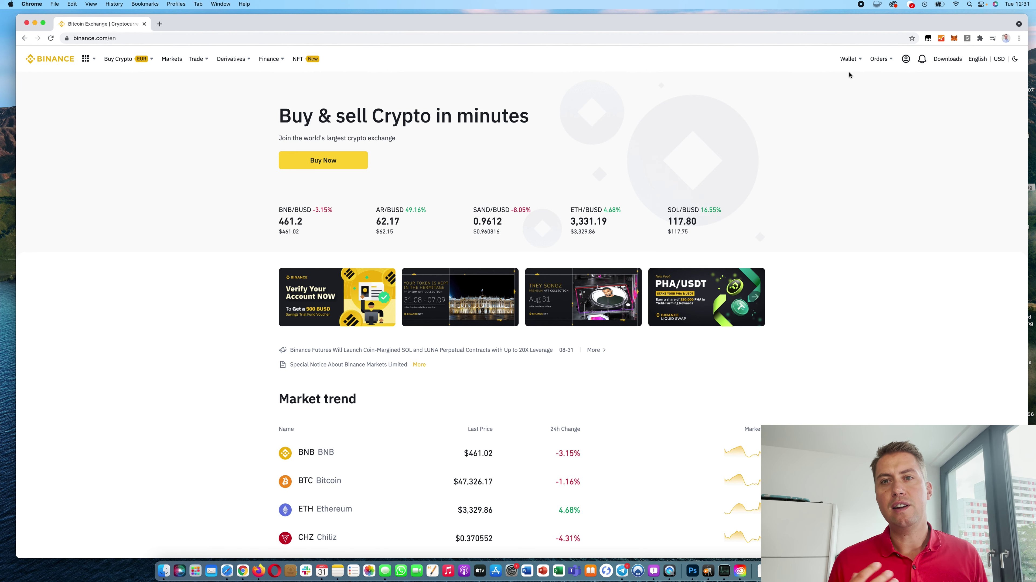
Open the account dashboard and check the identity verification status in the account security section
mouse_move(905, 65)
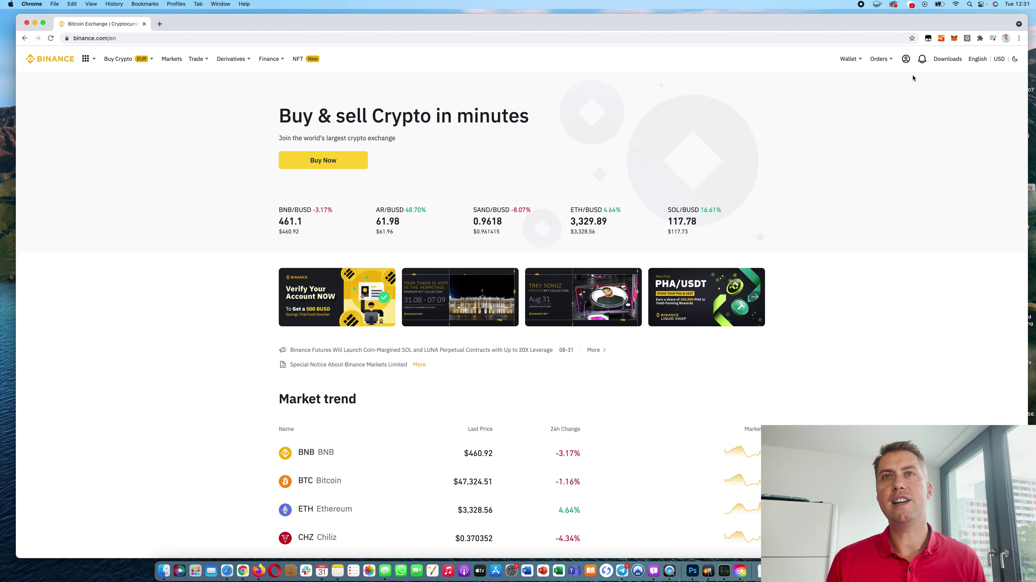
left_click(933, 121)
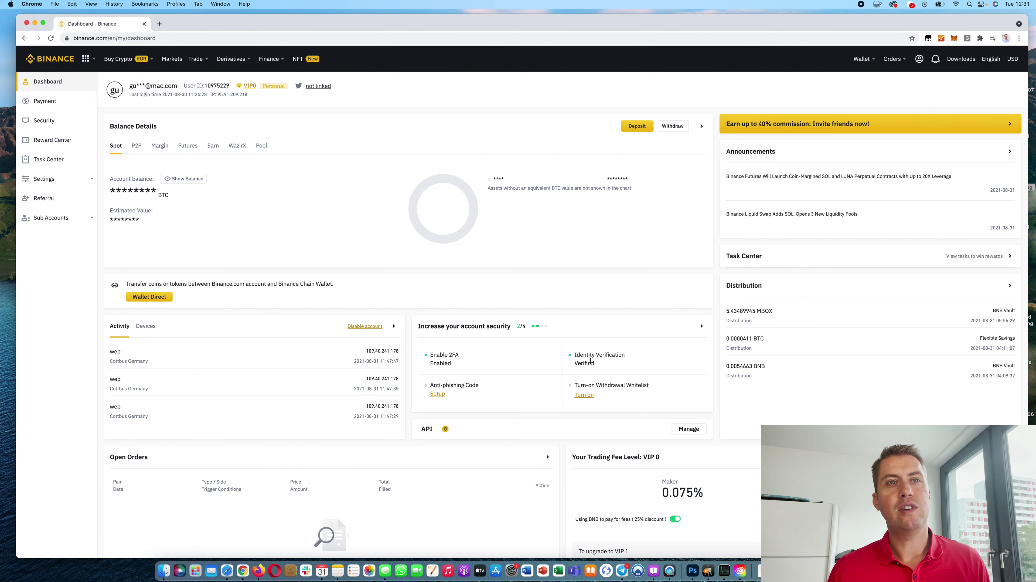
left_click_drag(579, 362, 594, 364)
left_click(580, 363)
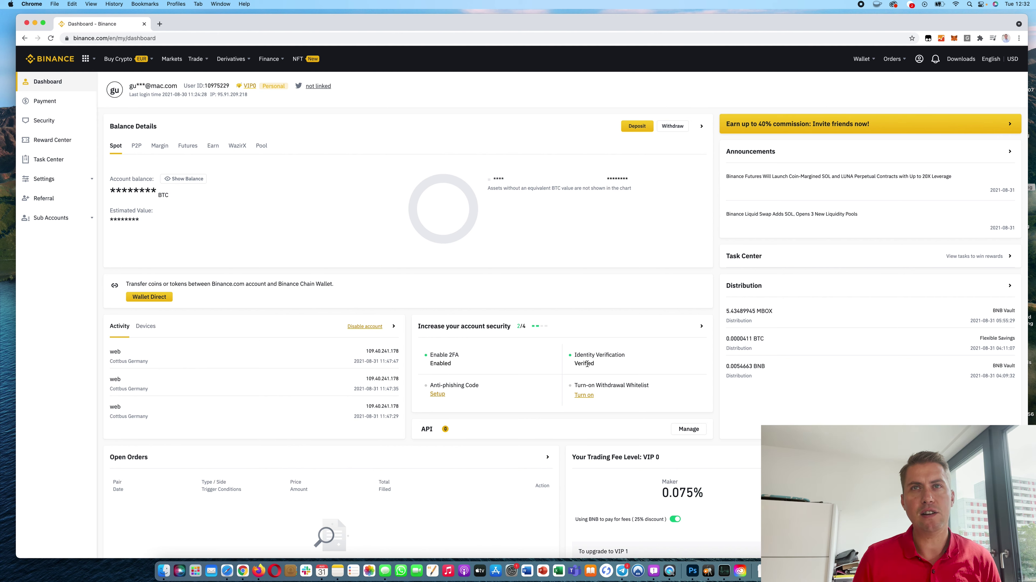
View the available language and region choices, then close them without changing the selection
mouse_move(861, 59)
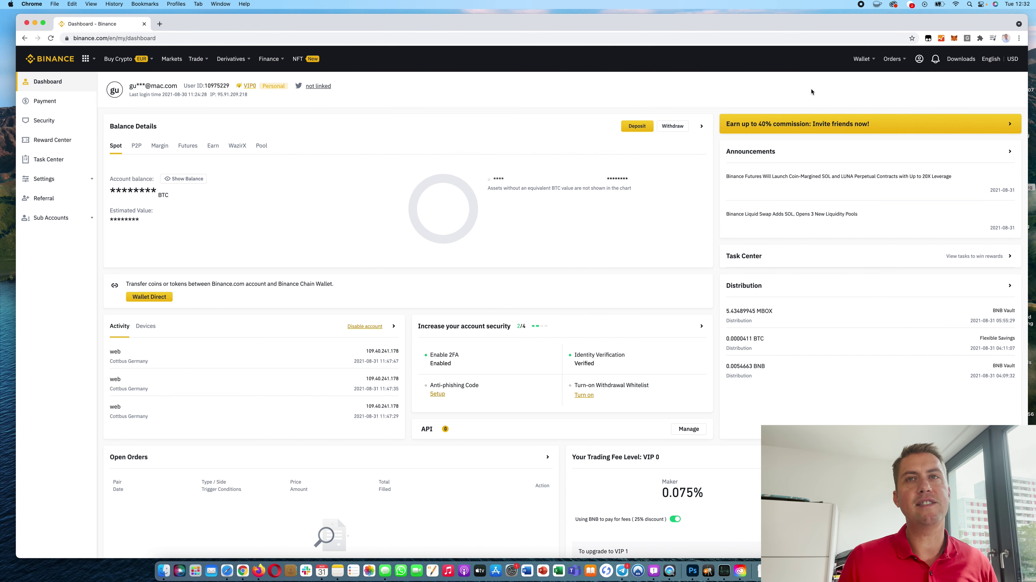
left_click(992, 59)
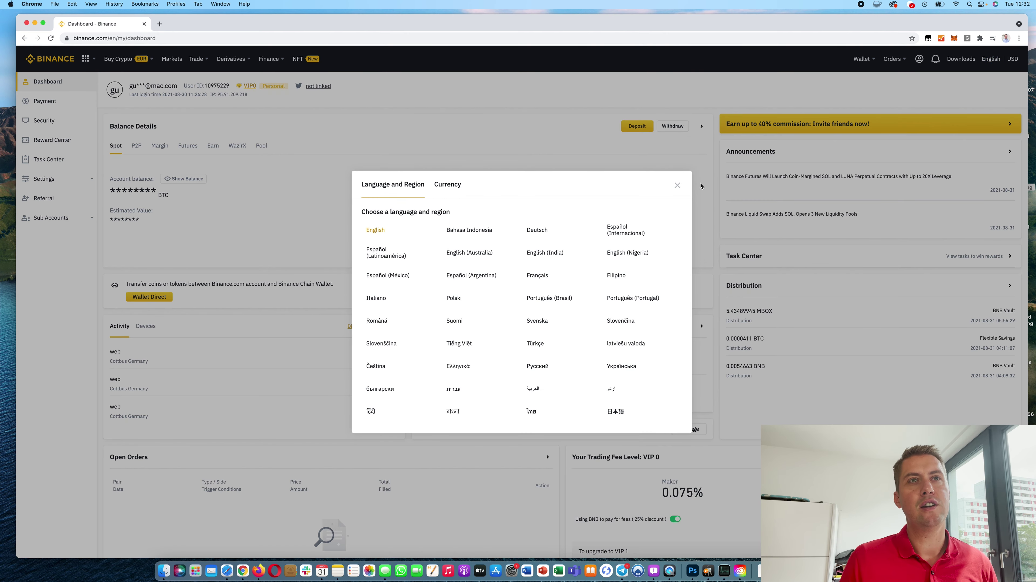
left_click(677, 186)
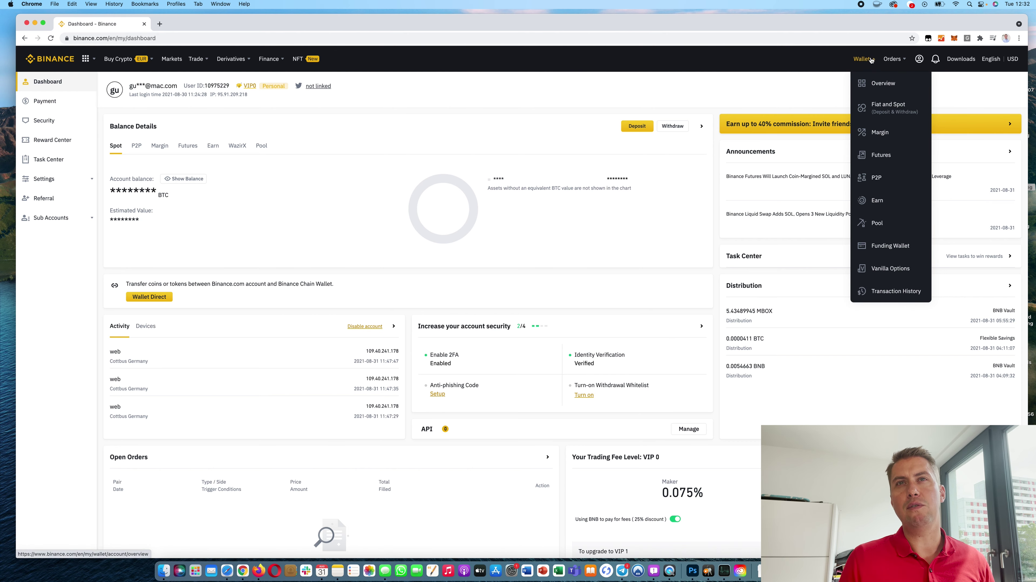
Open the wallet overview and look through the list of wallet accounts
left_click(884, 83)
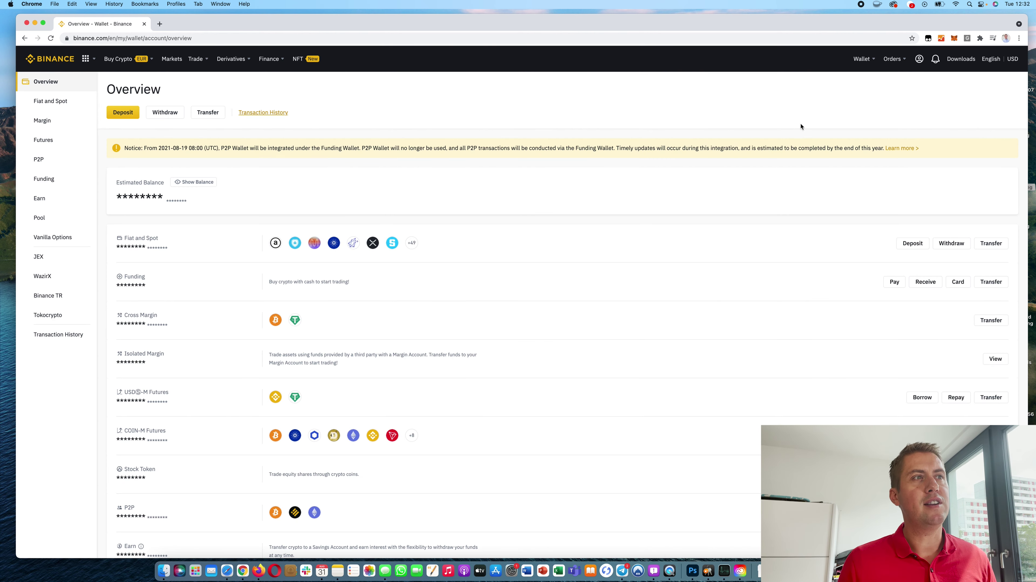
scroll(314, 279, "down", 3)
scroll(314, 279, "up", 3)
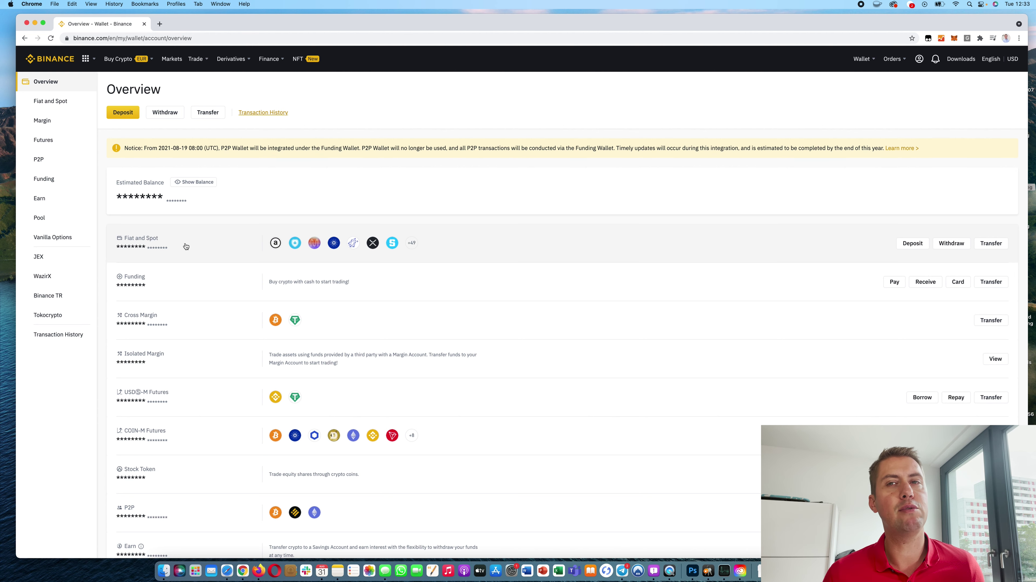
Open the Bitcoin deposit page from the Fiat and Spot wallet and select the SEGWITBTC network
left_click(480, 244)
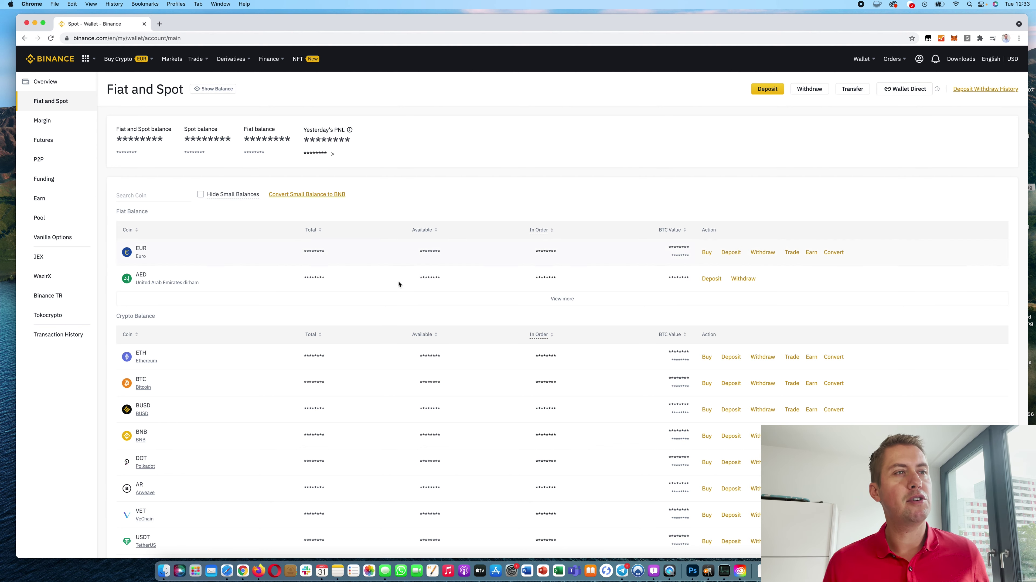
scroll(454, 356, "down", 1)
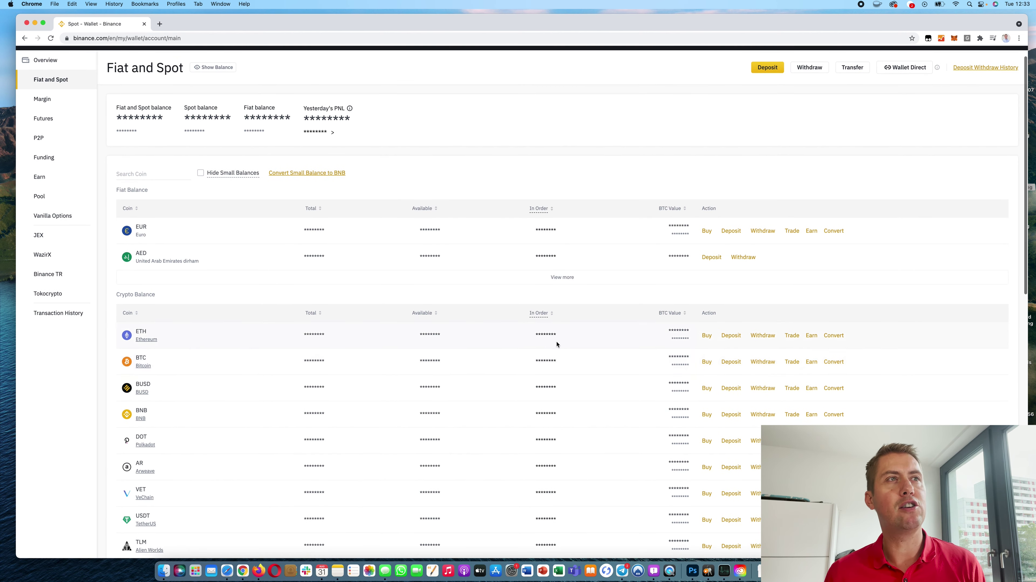
scroll(663, 354, "down", 1)
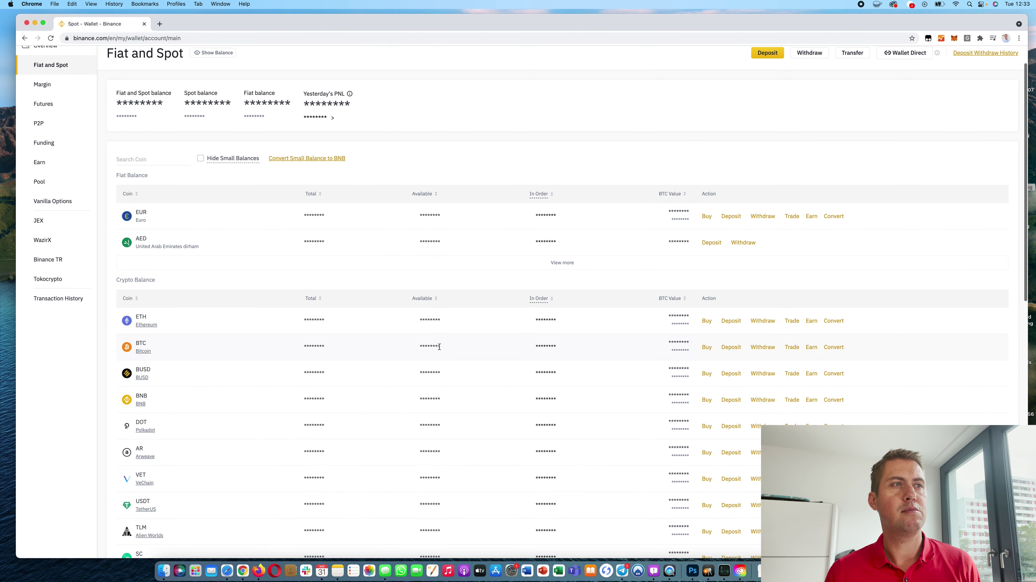
left_click(731, 348)
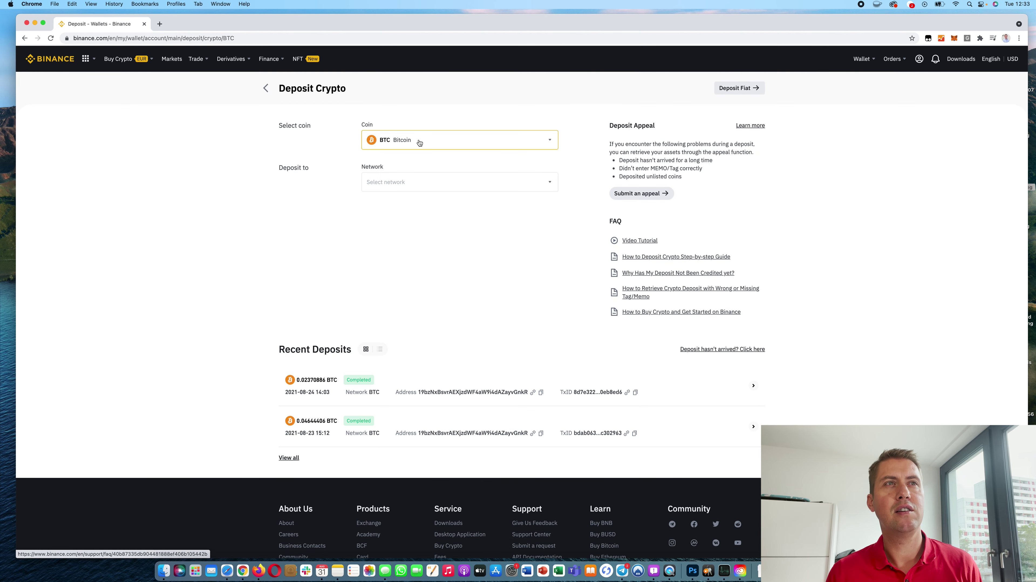
left_click(412, 183)
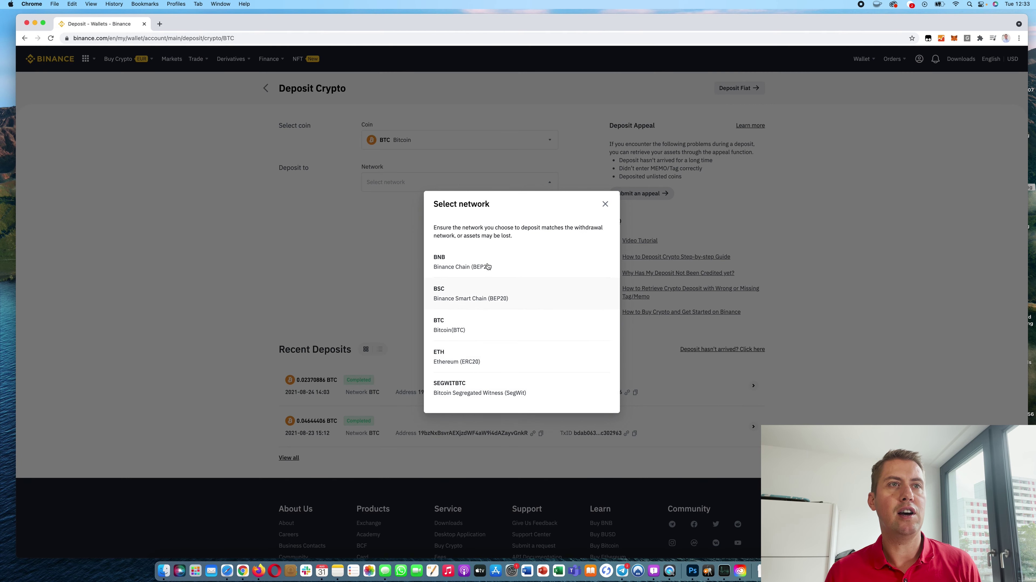
left_click(488, 391)
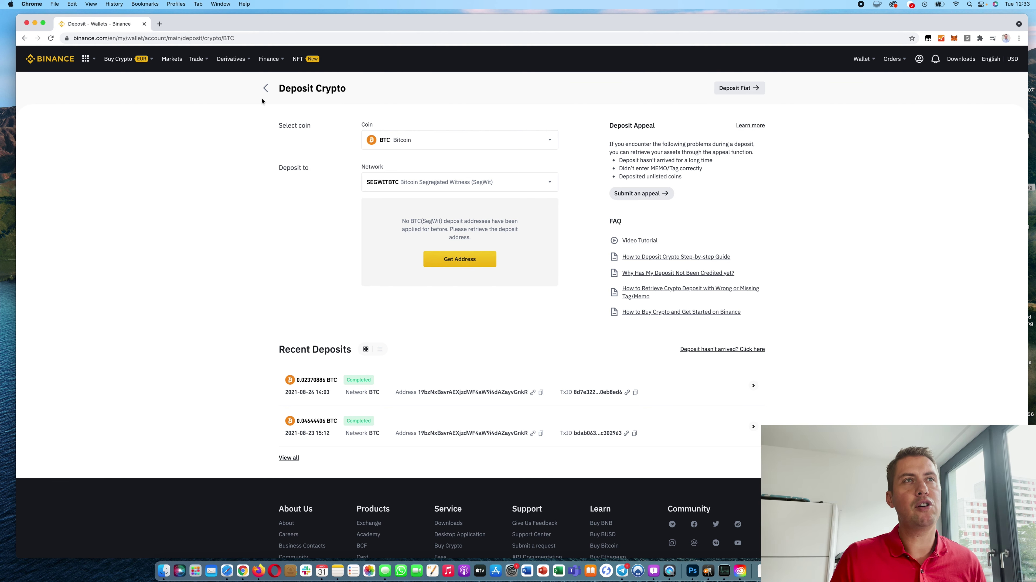
Return to the Fiat and Spot wallet and open the deposit page for EUR
left_click(264, 90)
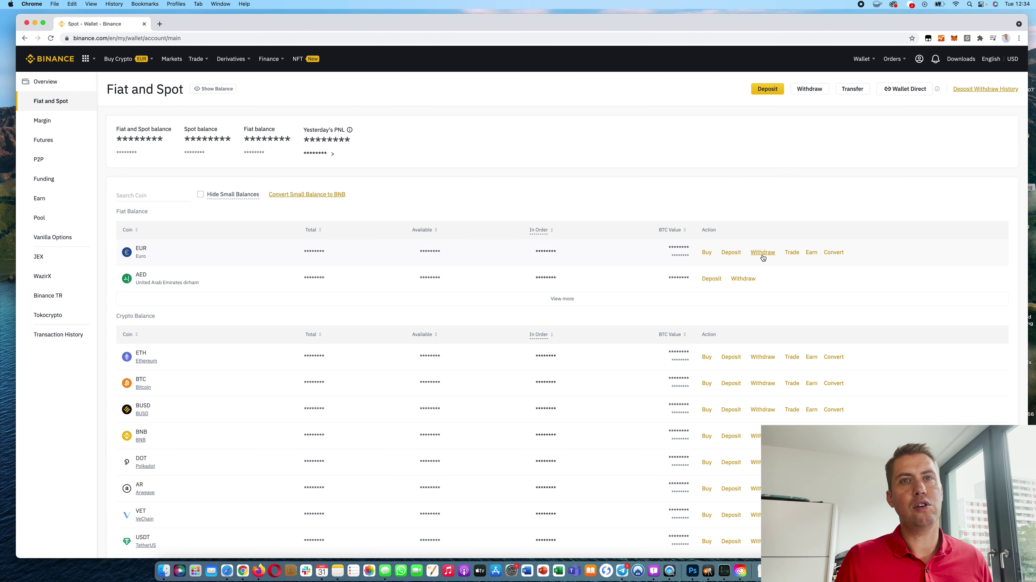
left_click(733, 253)
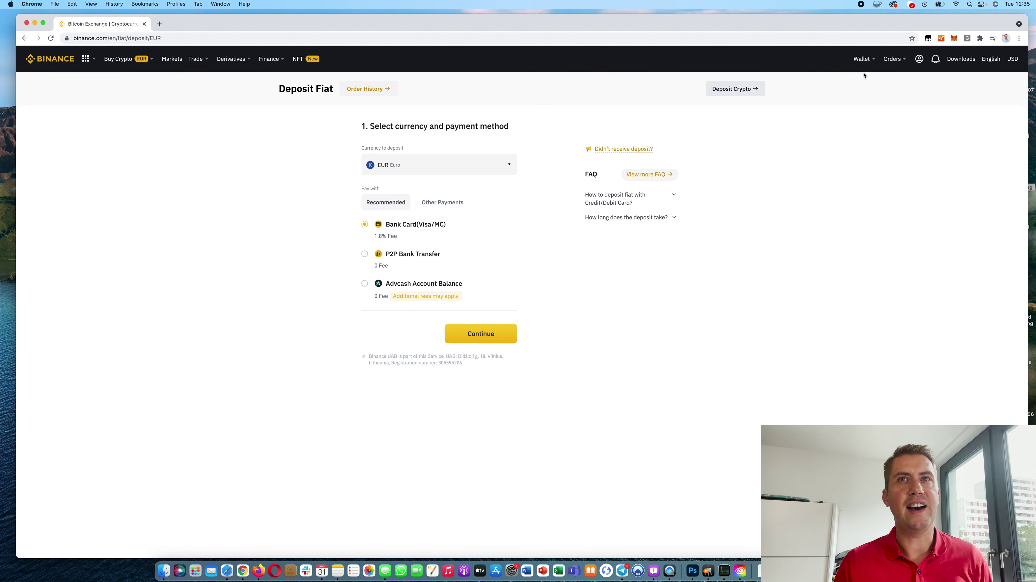
Go back to the Fiat and Spot wallet and open the EUR withdrawal page, keeping EUR as the currency
mouse_move(863, 59)
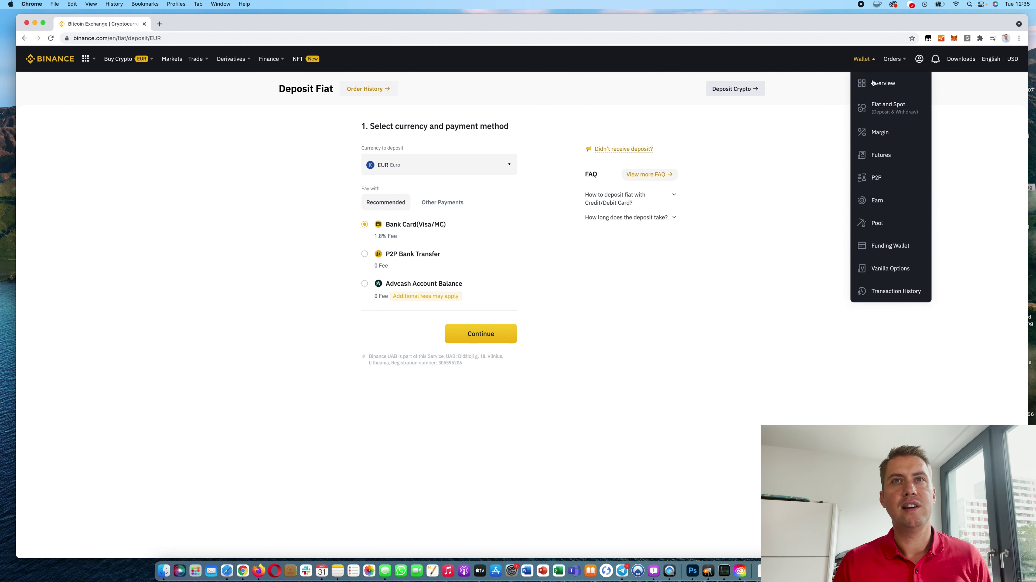
left_click(882, 105)
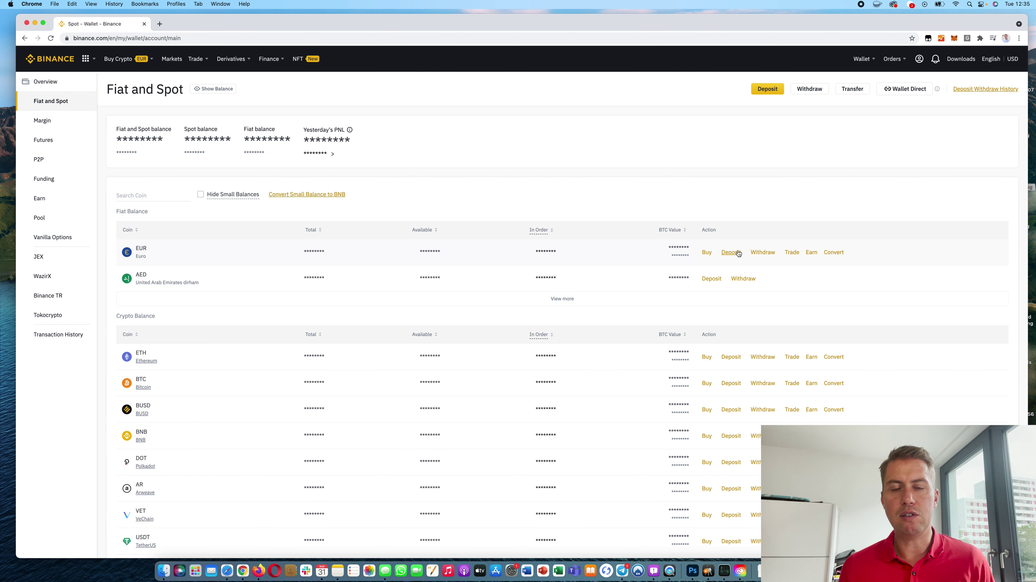
left_click(763, 252)
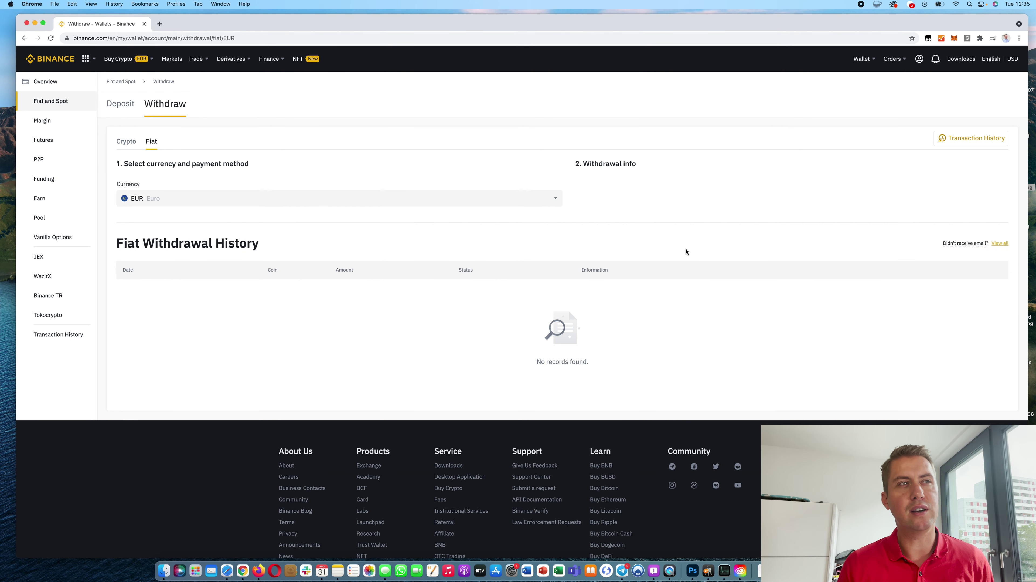
left_click(330, 204)
left_click(317, 201)
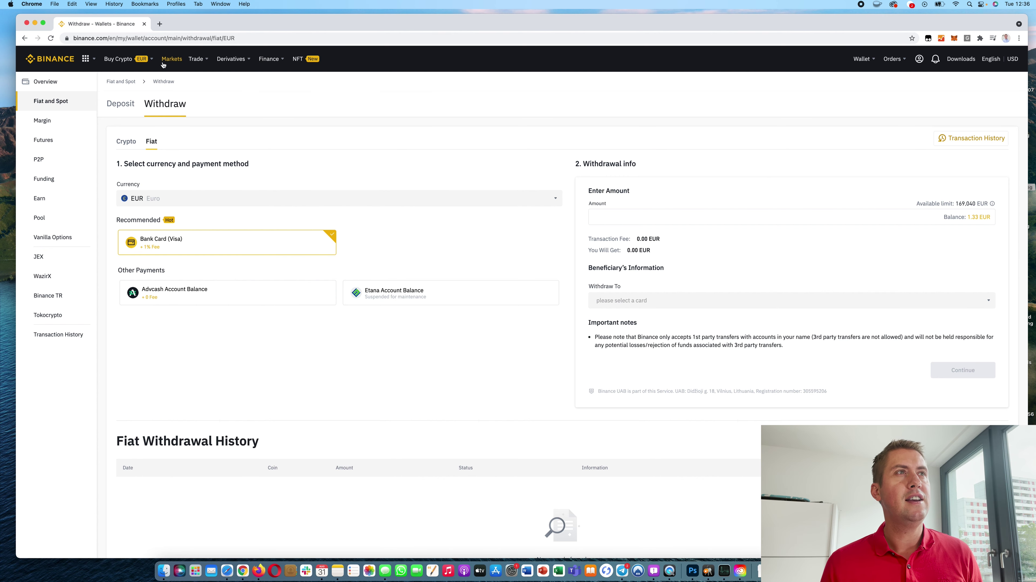
Open the Convert portal and choose BTC as the coin to convert from
mouse_move(199, 65)
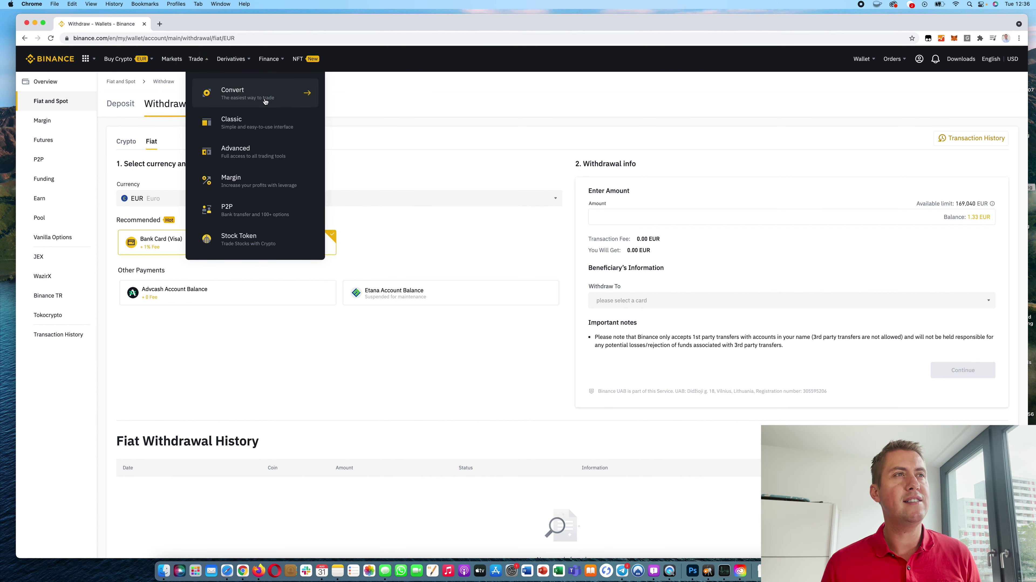
left_click(252, 94)
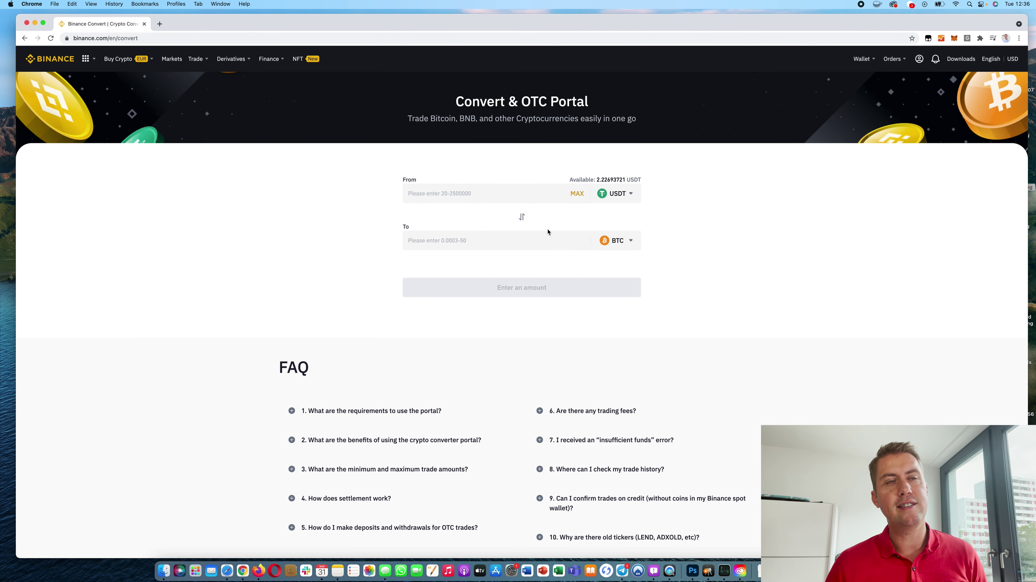
left_click(629, 194)
scroll(540, 261, "down", 10)
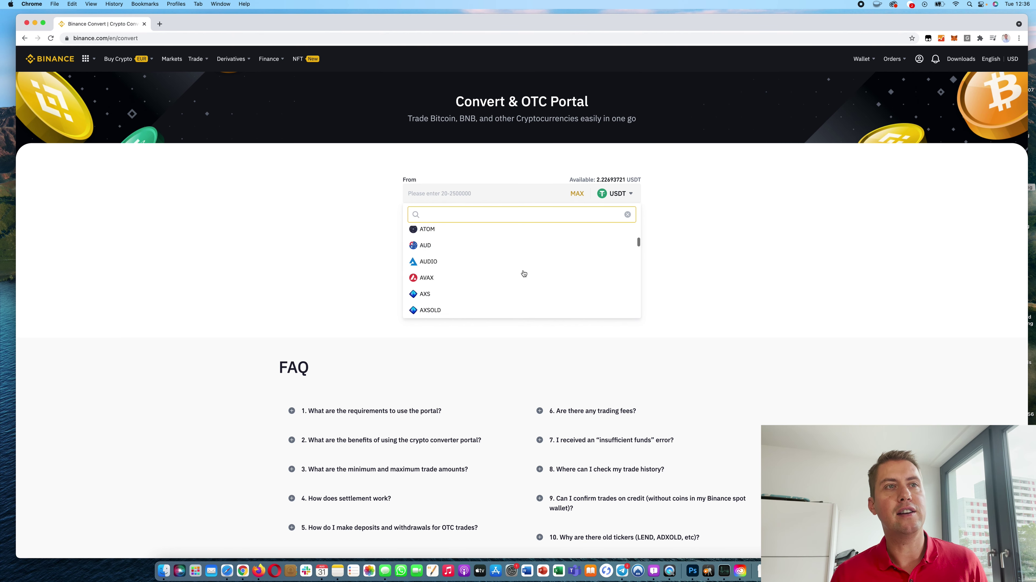
scroll(523, 273, "up", 10)
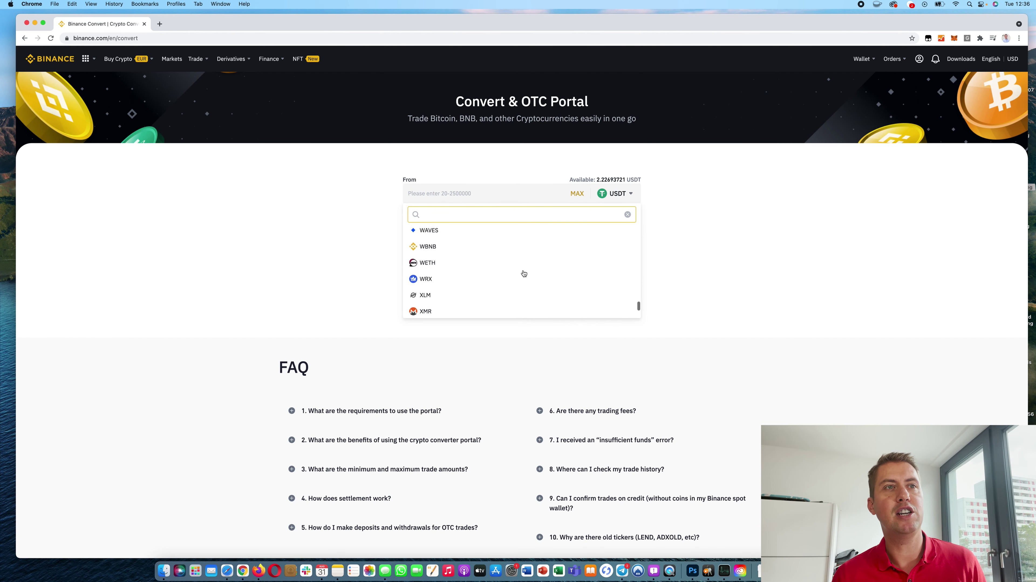
left_click(483, 238)
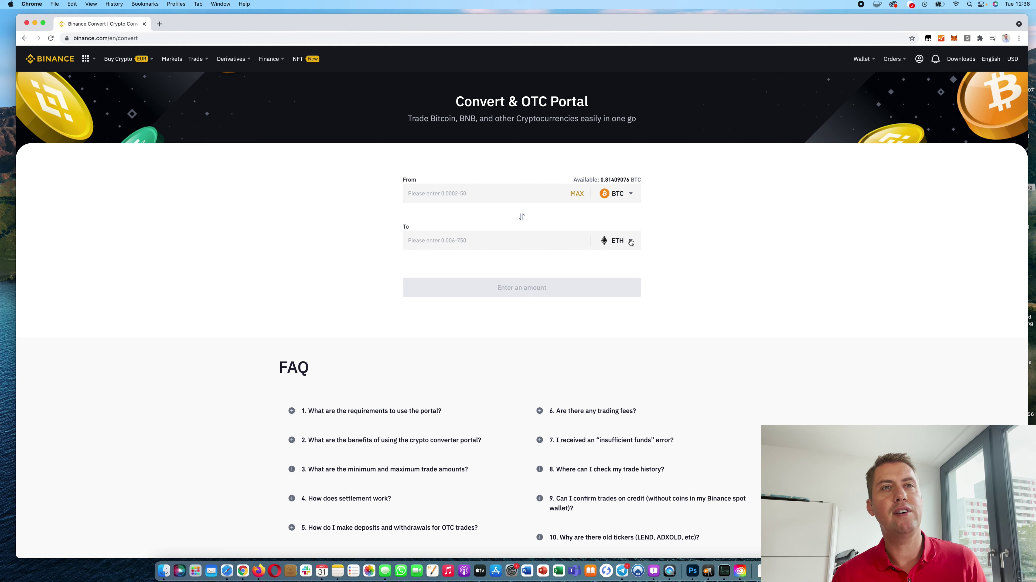
Preview the conversion of 0.5 BTC to ETH and go back without converting
left_click(508, 242)
left_click(511, 201)
type("0.5")
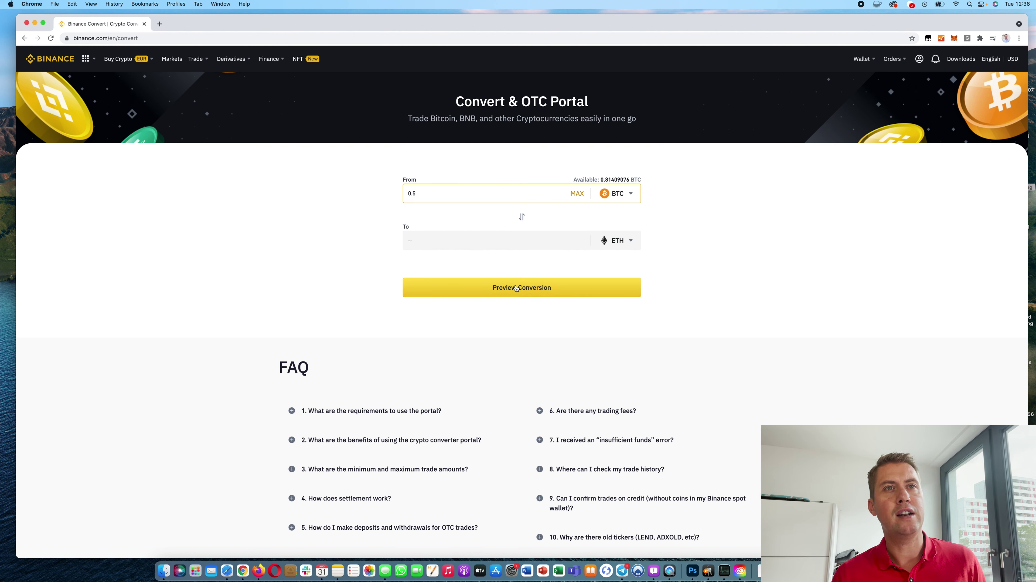
left_click(499, 286)
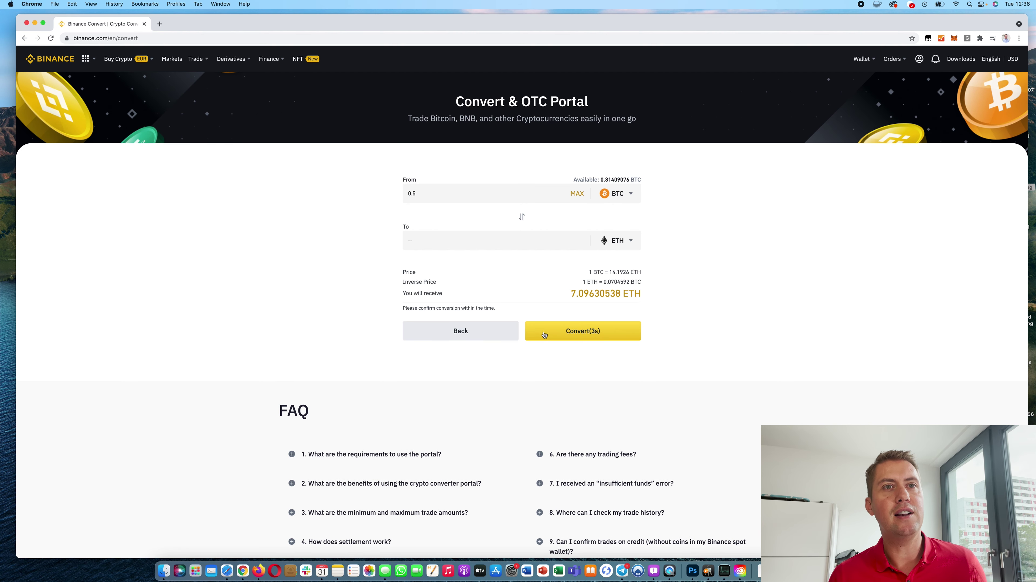
left_click(472, 332)
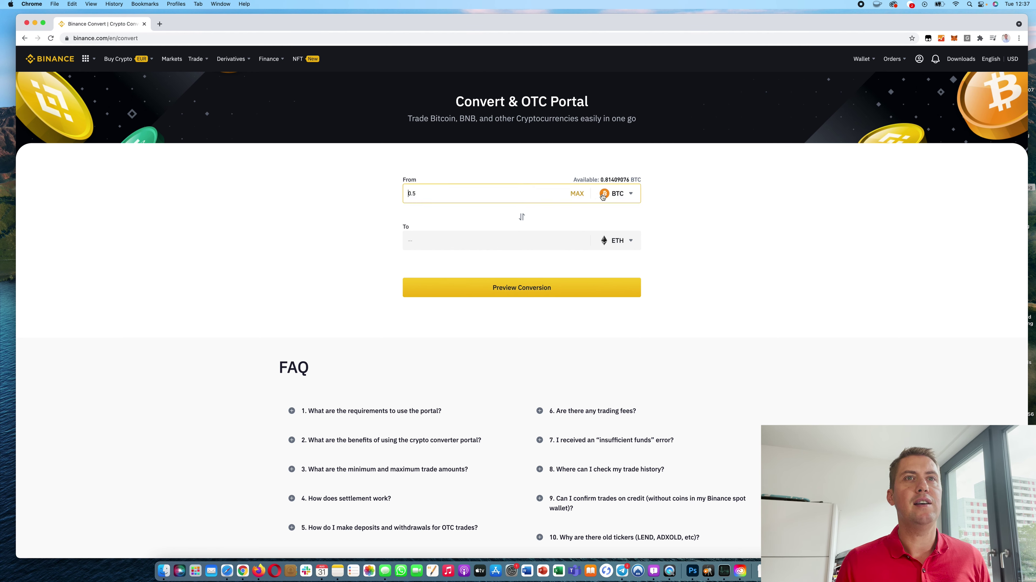
Set the conversion pair to EUR and BTC, and swap the direction to convert from BTC to EUR
left_click(616, 193)
type("eur")
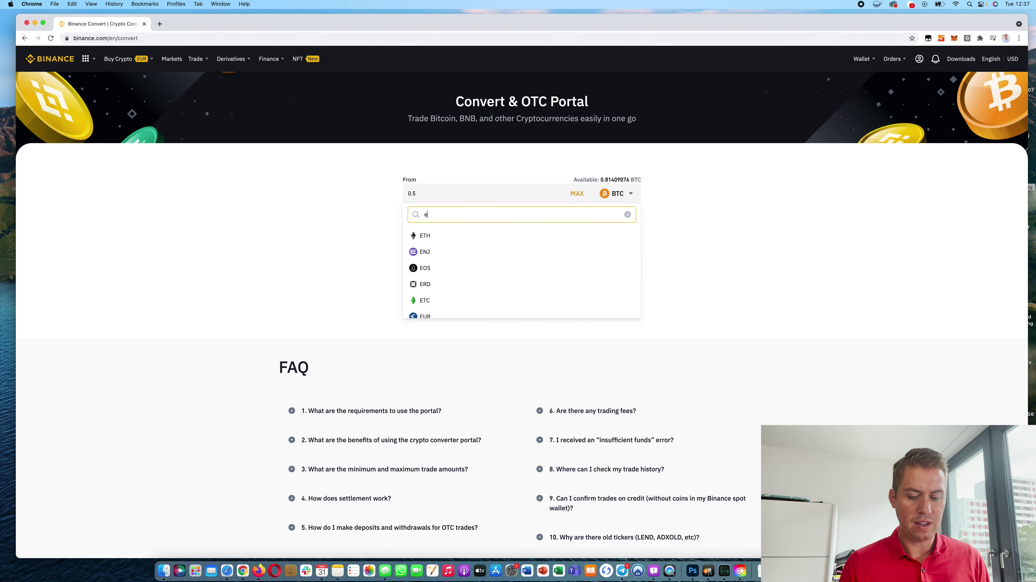
left_click(424, 234)
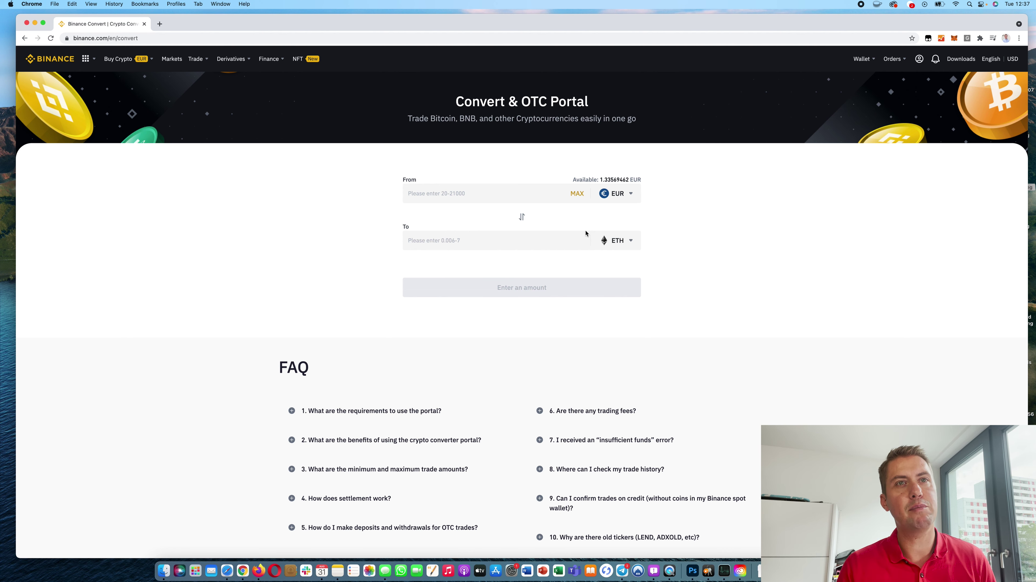
left_click(631, 241)
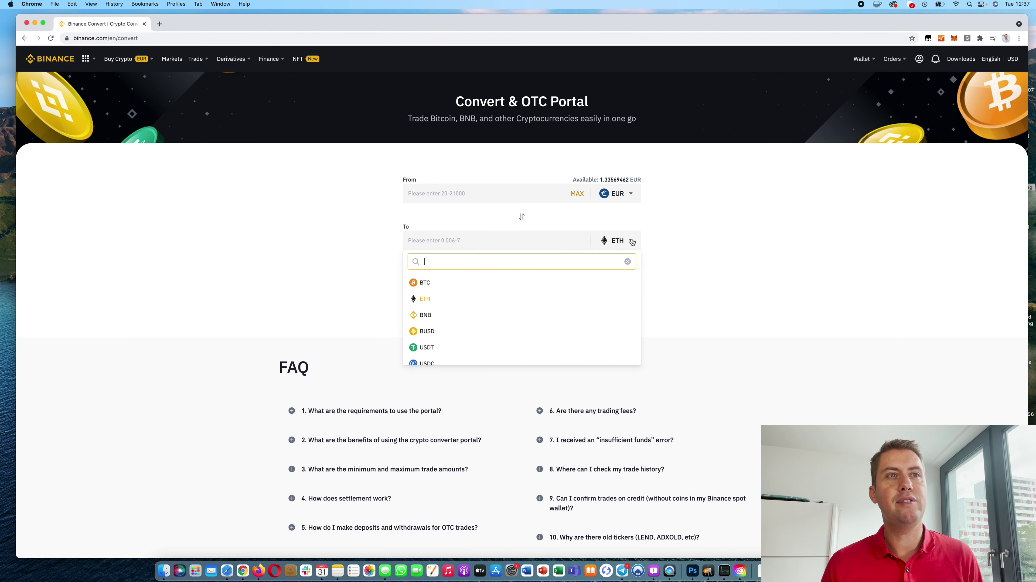
left_click(439, 283)
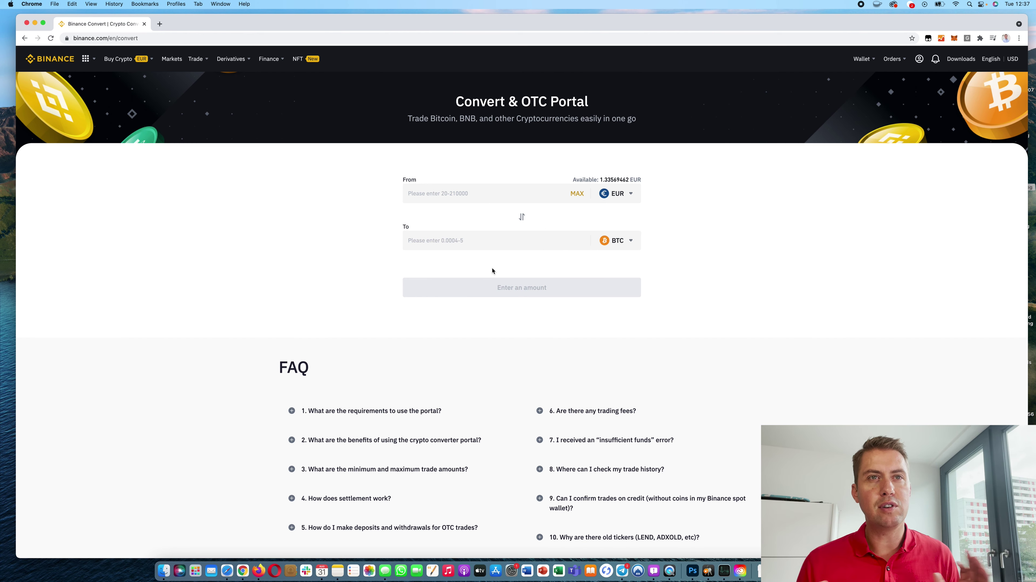
left_click(522, 216)
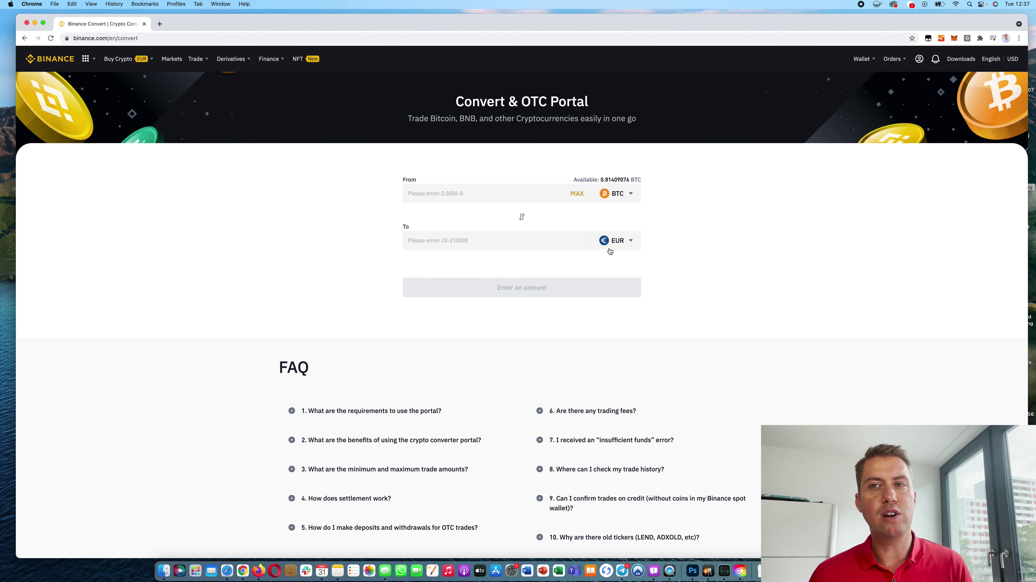
Open the Advanced trading interface
mouse_move(199, 61)
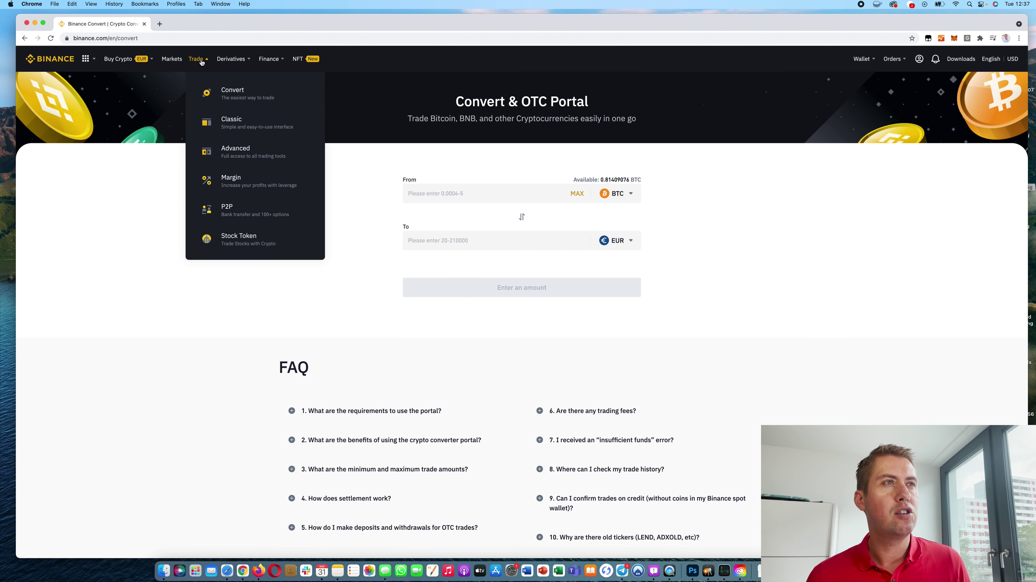
left_click(242, 151)
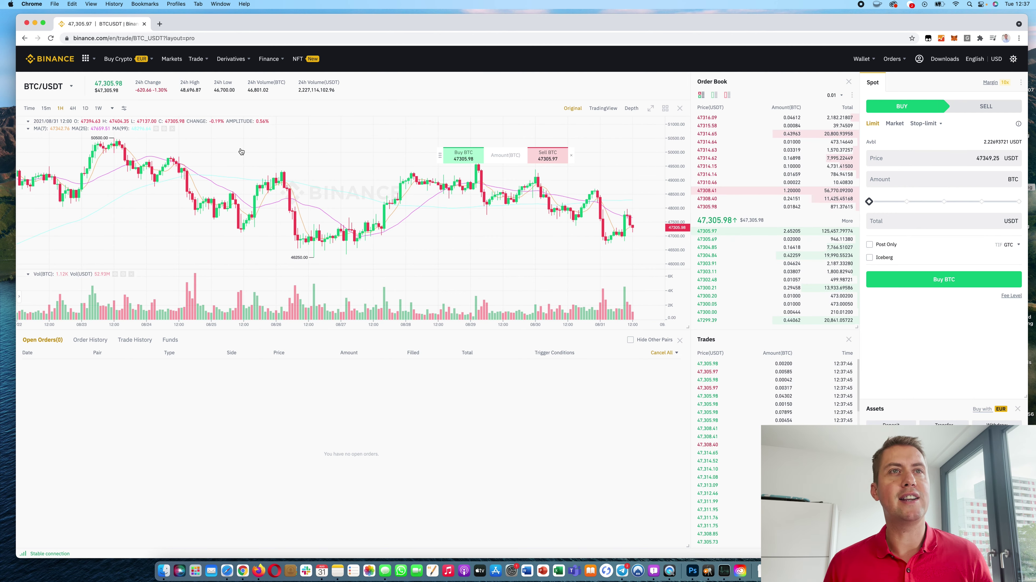
Close the floating buy/sell widget on the chart, search the trading pairs for "eur" and switch to BTC/EUR
left_click(572, 156)
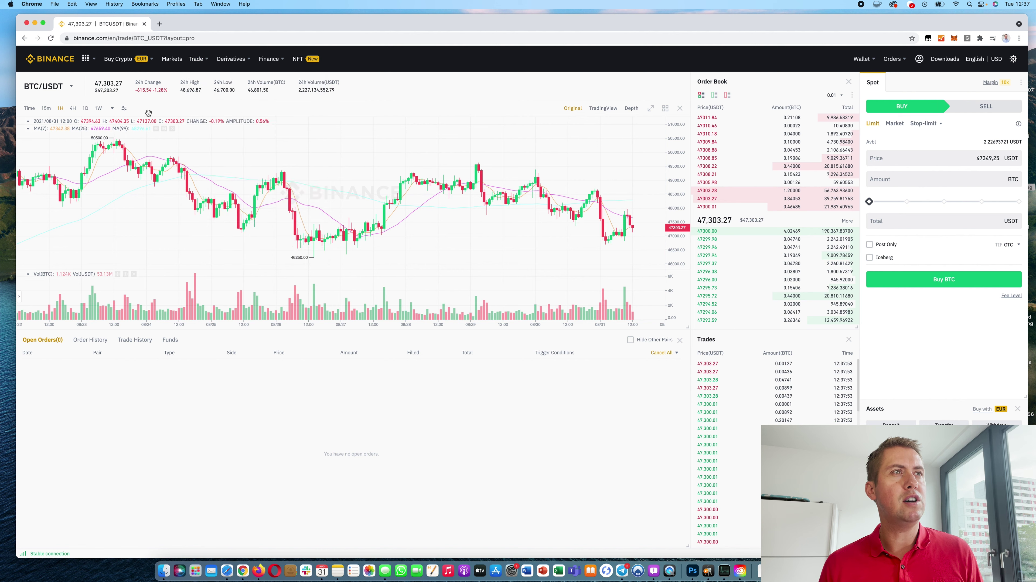
mouse_move(83, 88)
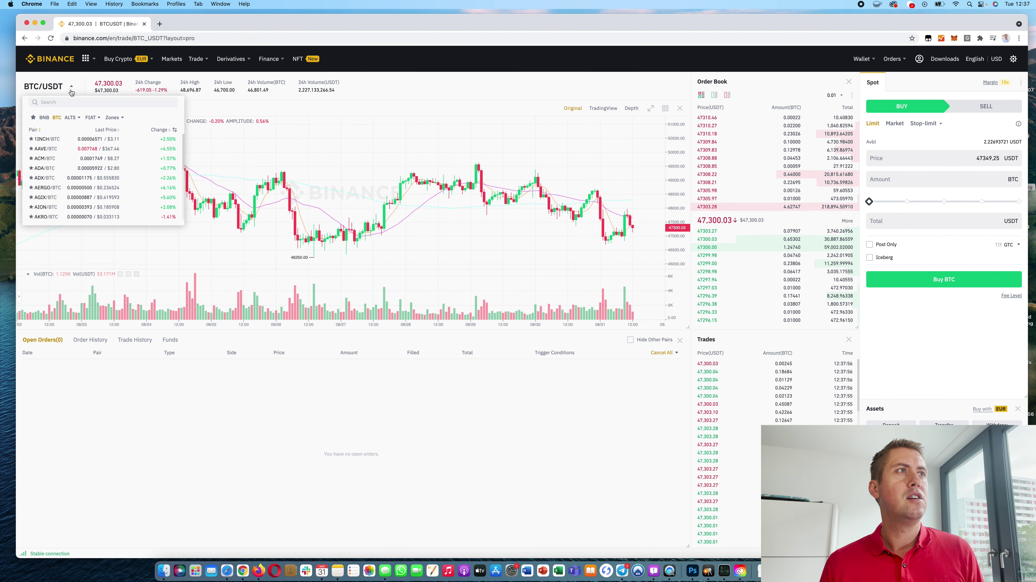
mouse_move(70, 118)
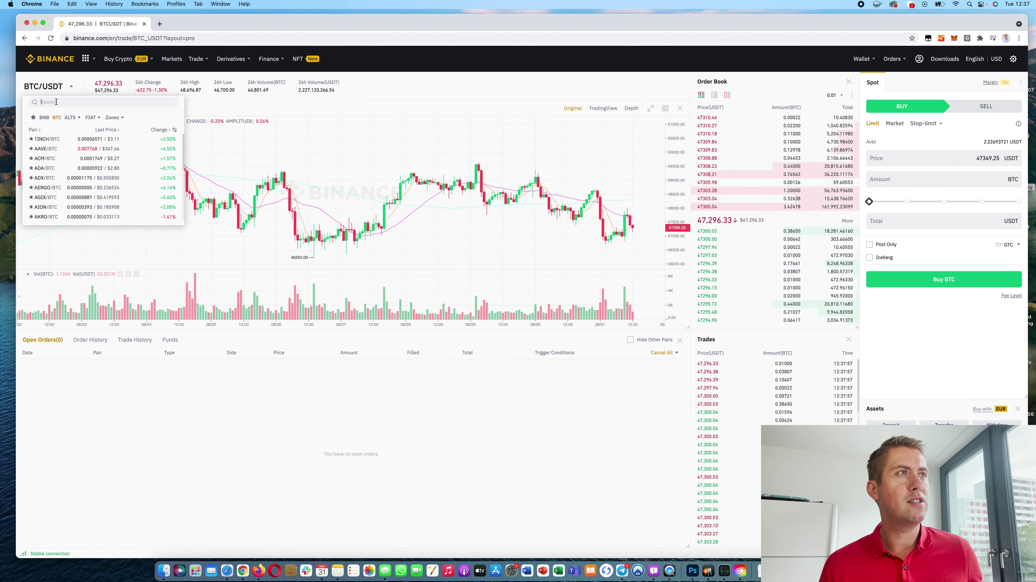
type("ur")
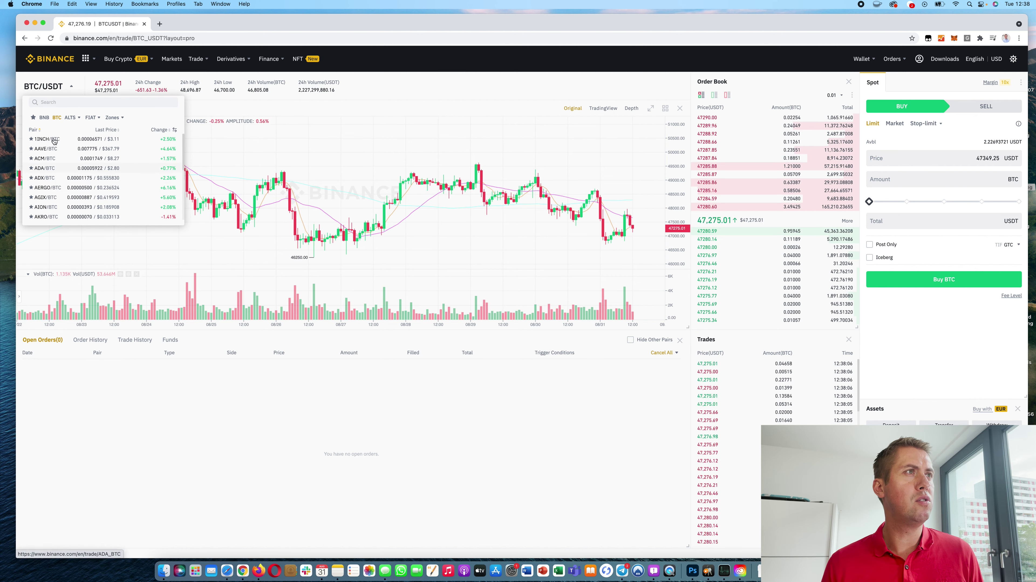
key("BackSpace")
key("BackSpace")
key("BackSpace")
type("eur")
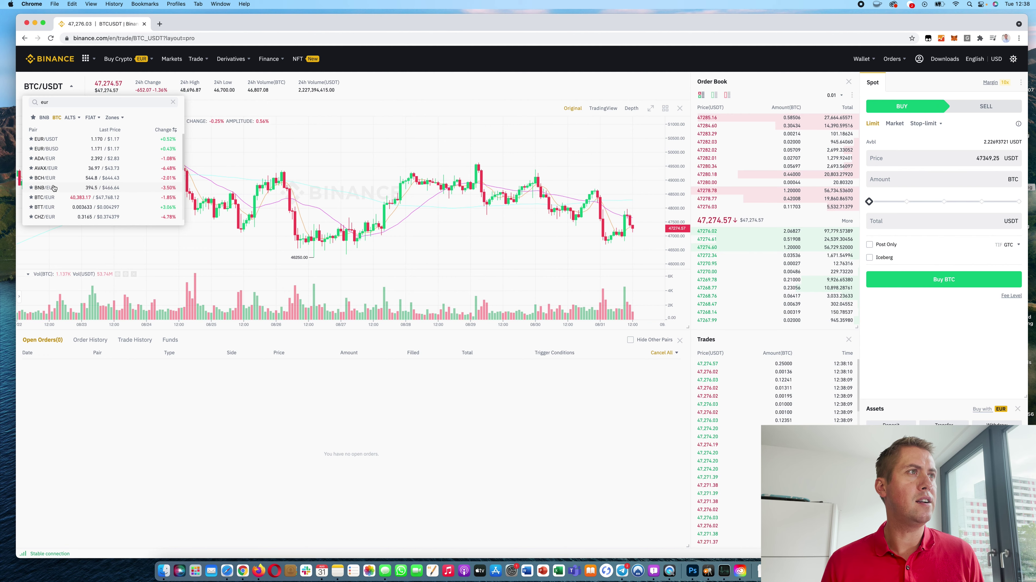
left_click(51, 199)
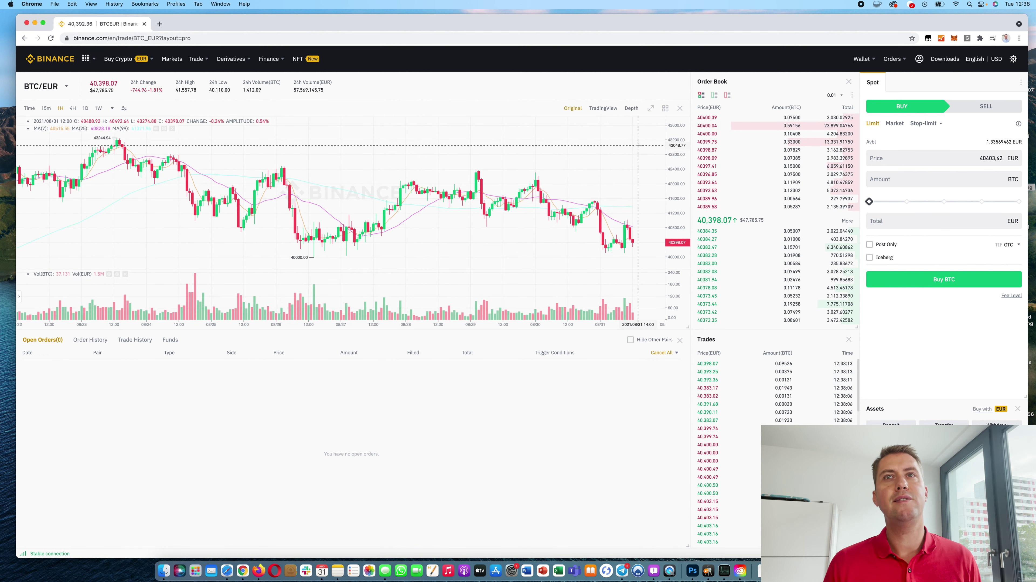
Examine the BTC/EUR price history, trying the 4-hour interval and settling on 15-minute candles
scroll(234, 180, "down", 5)
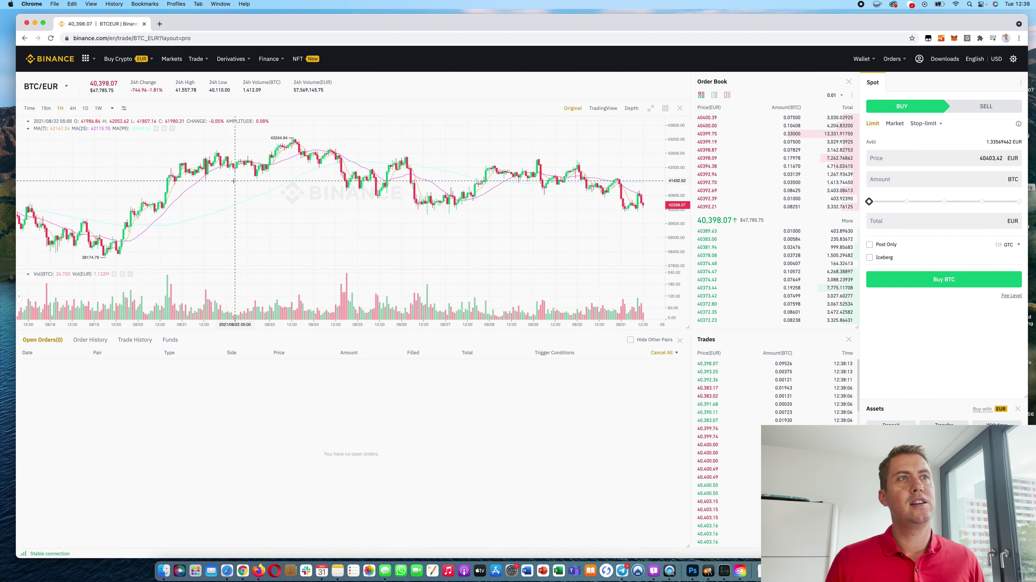
scroll(233, 180, "down", 2)
scroll(602, 178, "left", 5)
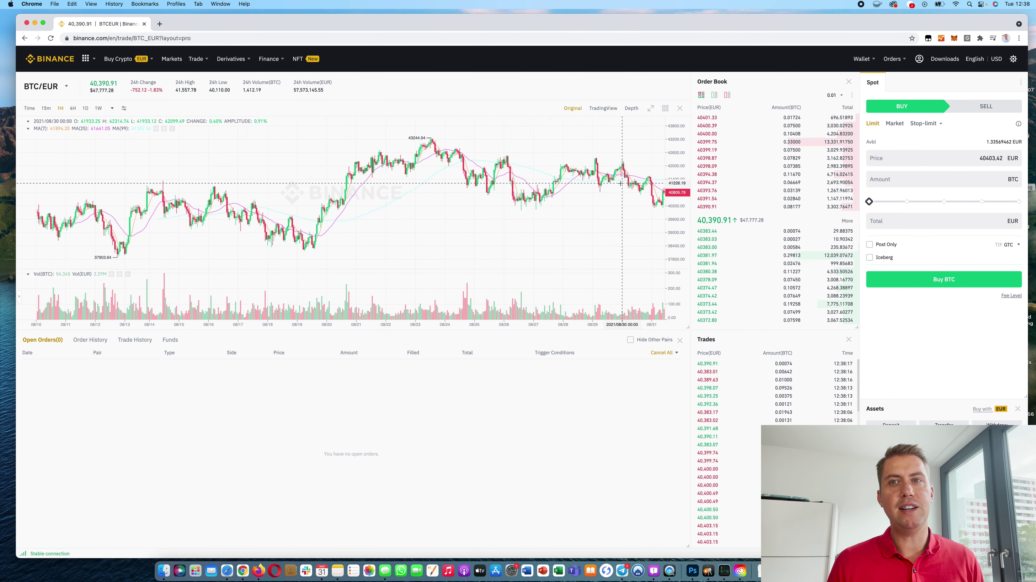
scroll(603, 178, "right", 3)
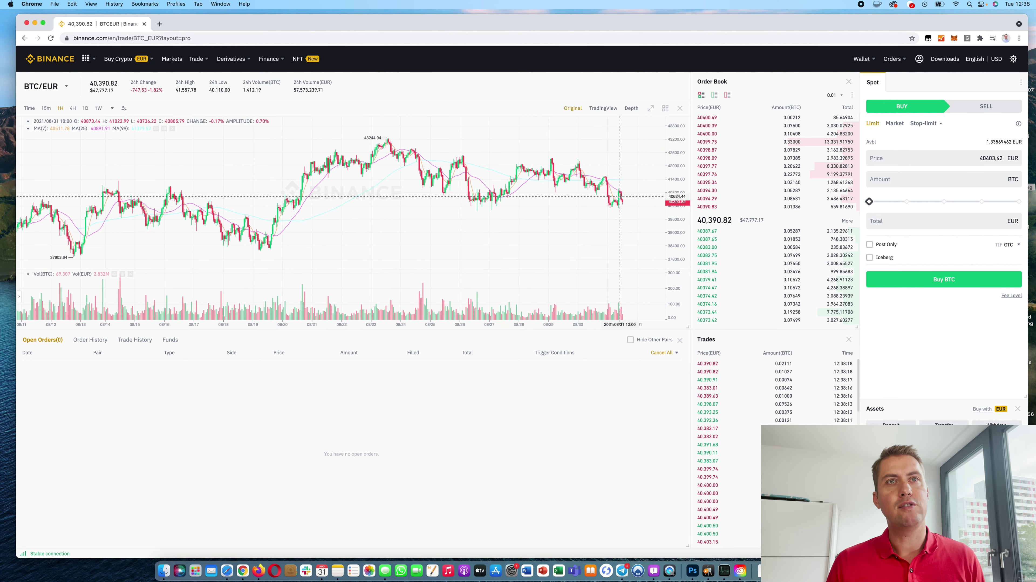
left_click(73, 108)
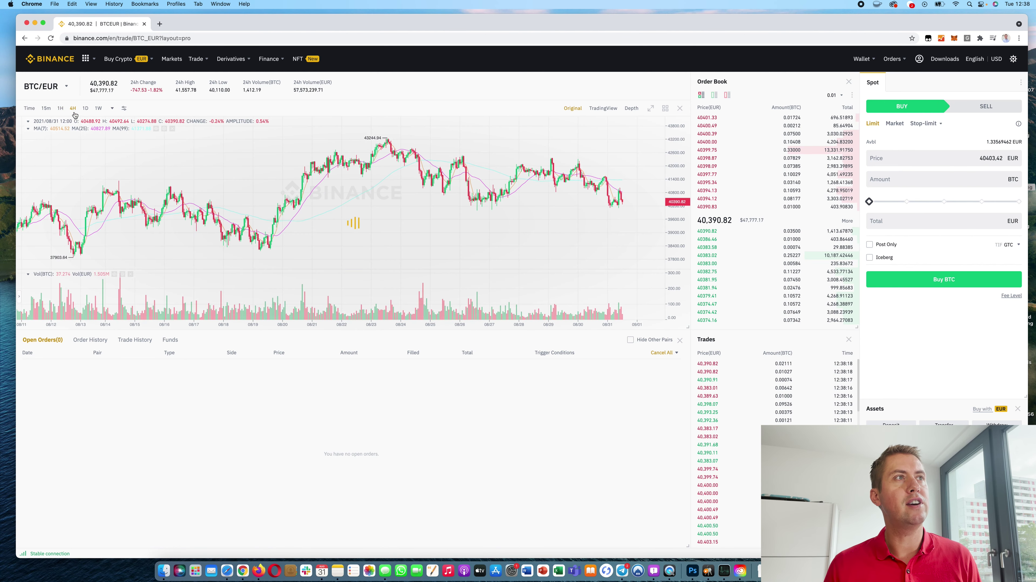
left_click(46, 108)
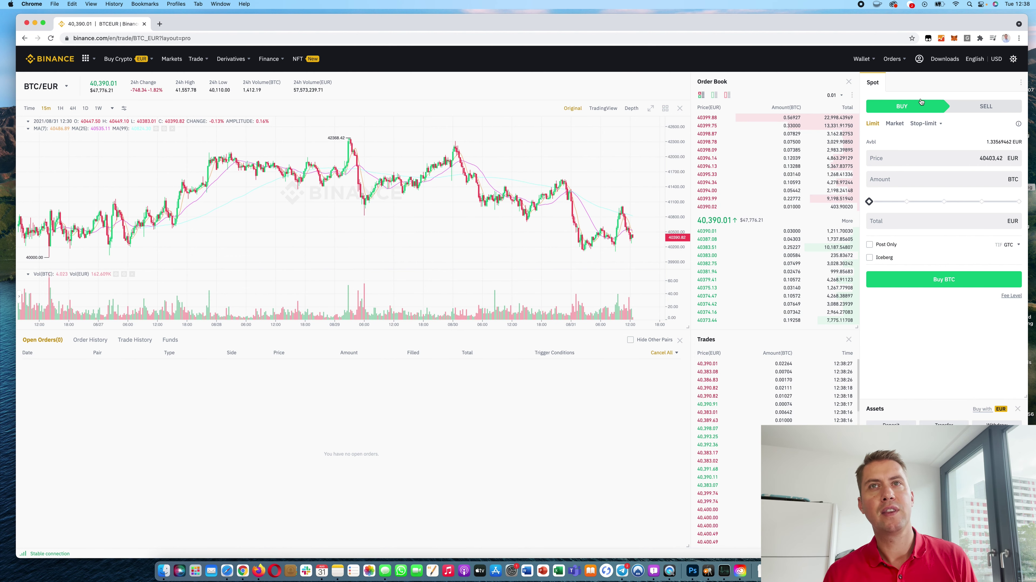
Set up a market buy order for BTC using 100% of the available EUR balance
mouse_move(753, 127)
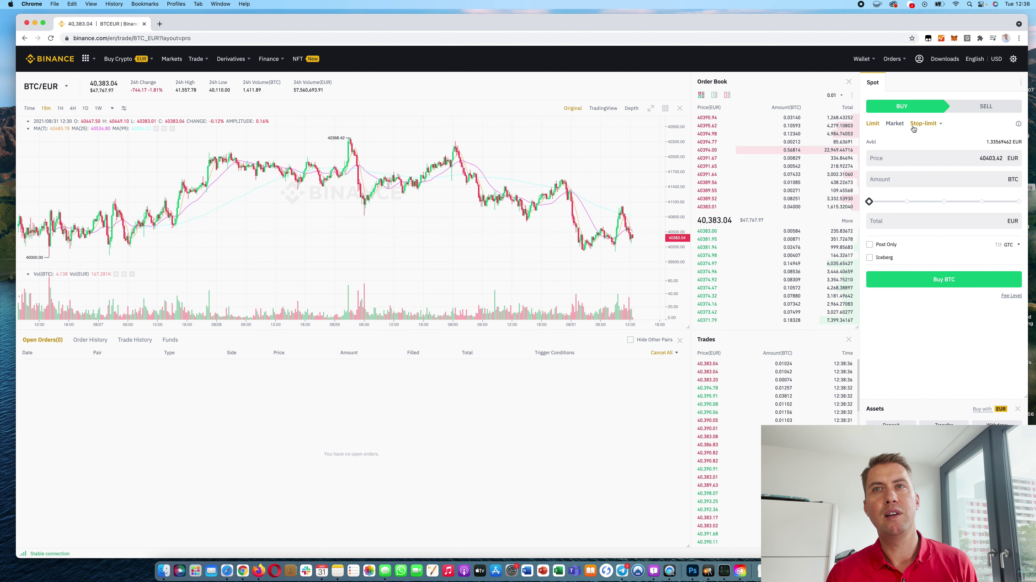
left_click(903, 123)
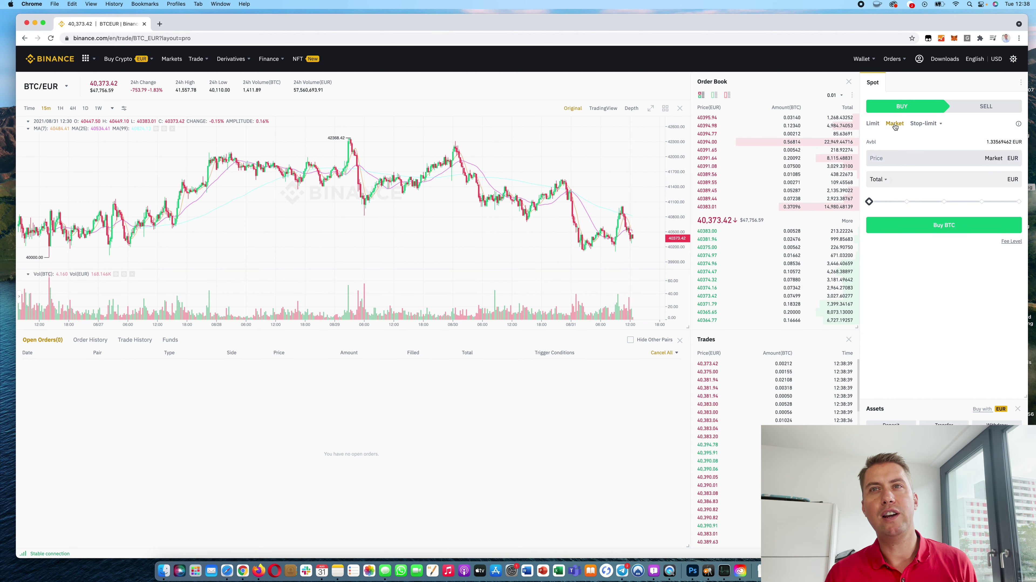
mouse_move(869, 202)
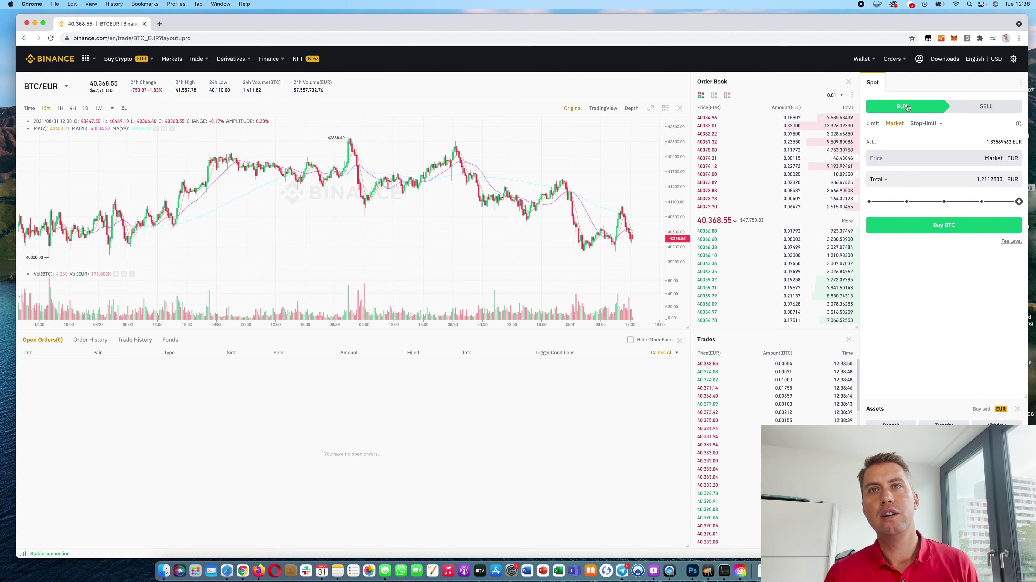
Set up a limit buy order using 100% of the EUR balance and set its price to 38403.42 EUR
left_click(872, 123)
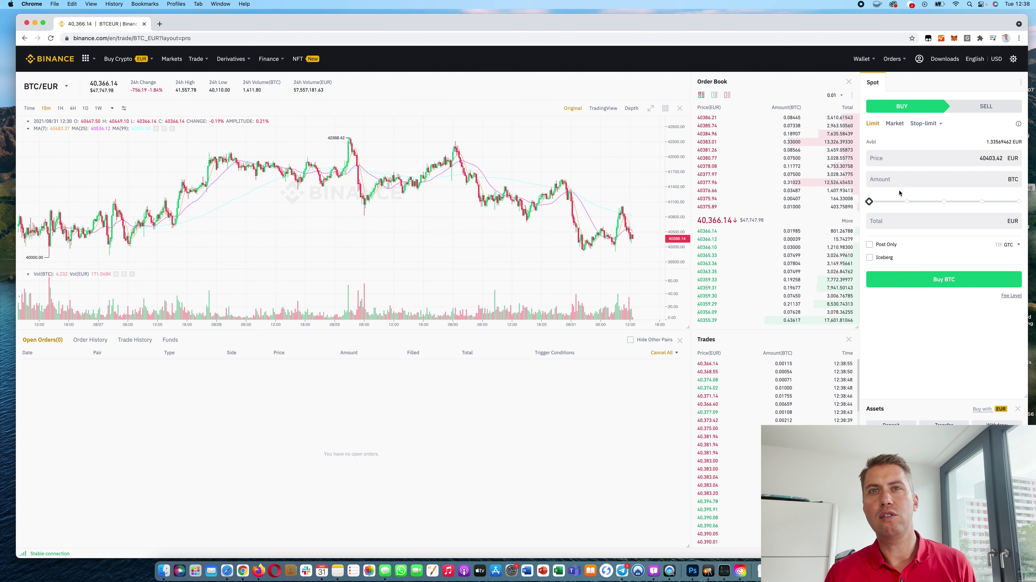
left_click_drag(869, 202, 1019, 201)
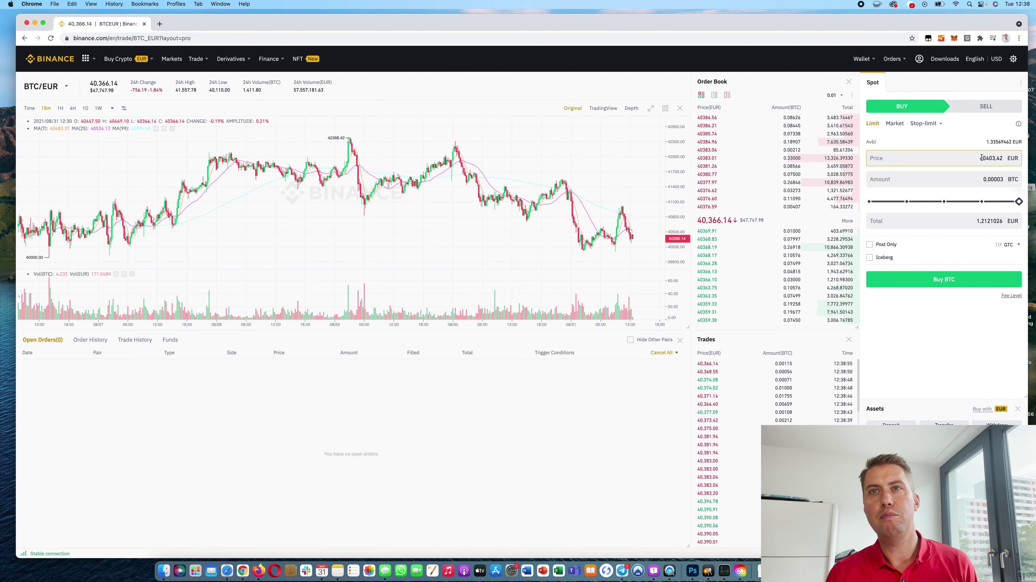
mouse_move(989, 159)
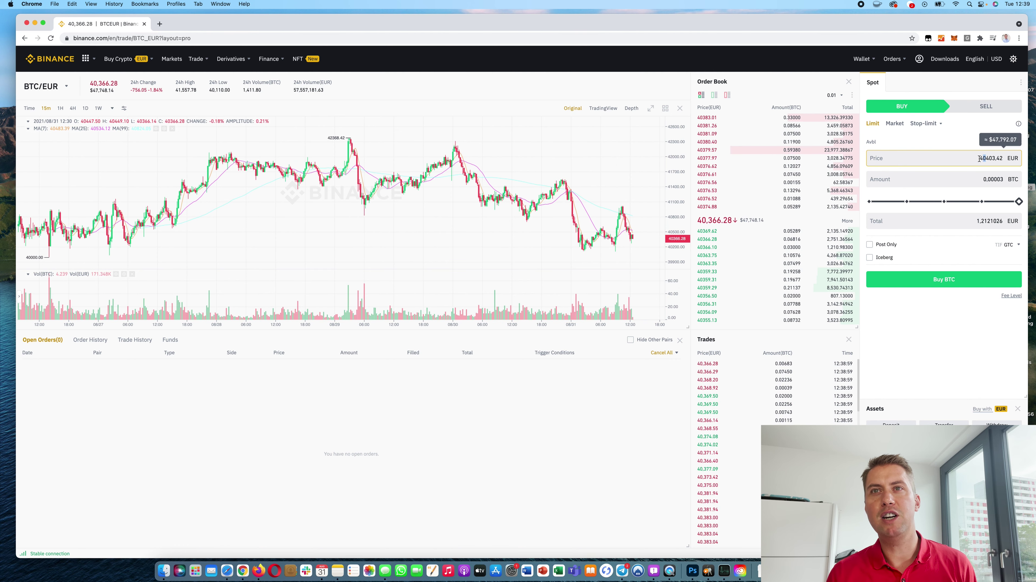
left_click_drag(986, 159, 966, 154)
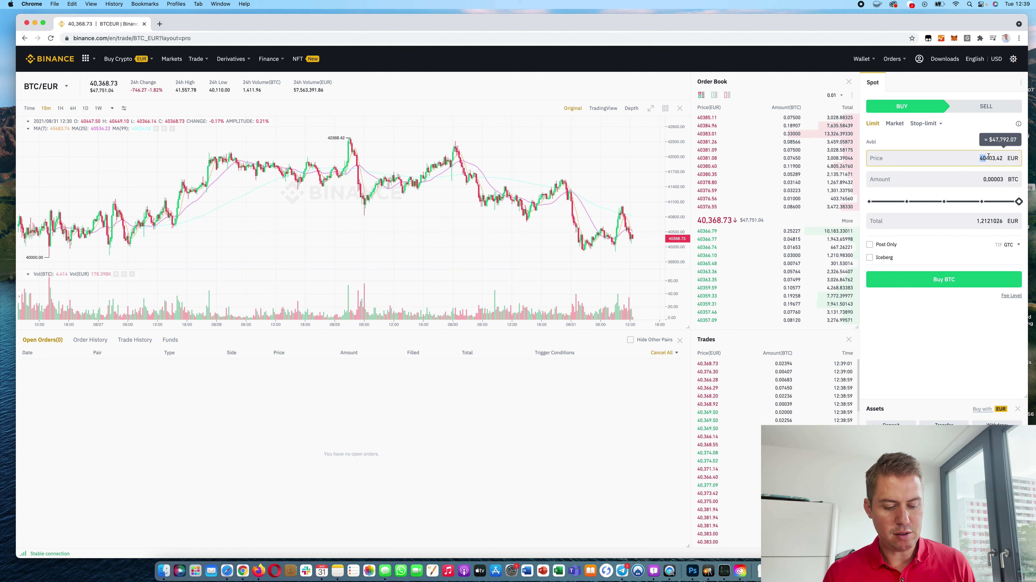
type("38")
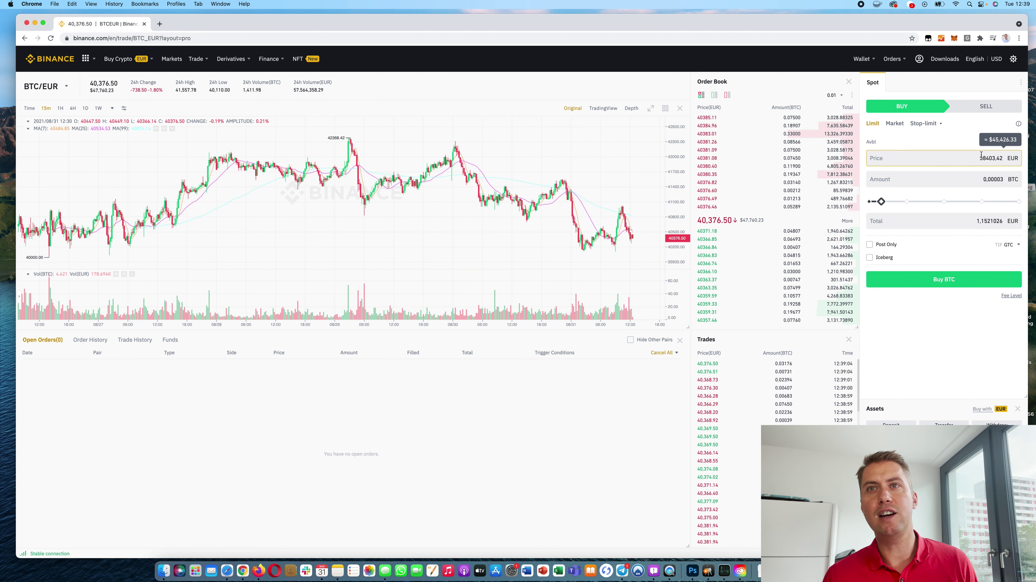
left_click(1002, 184)
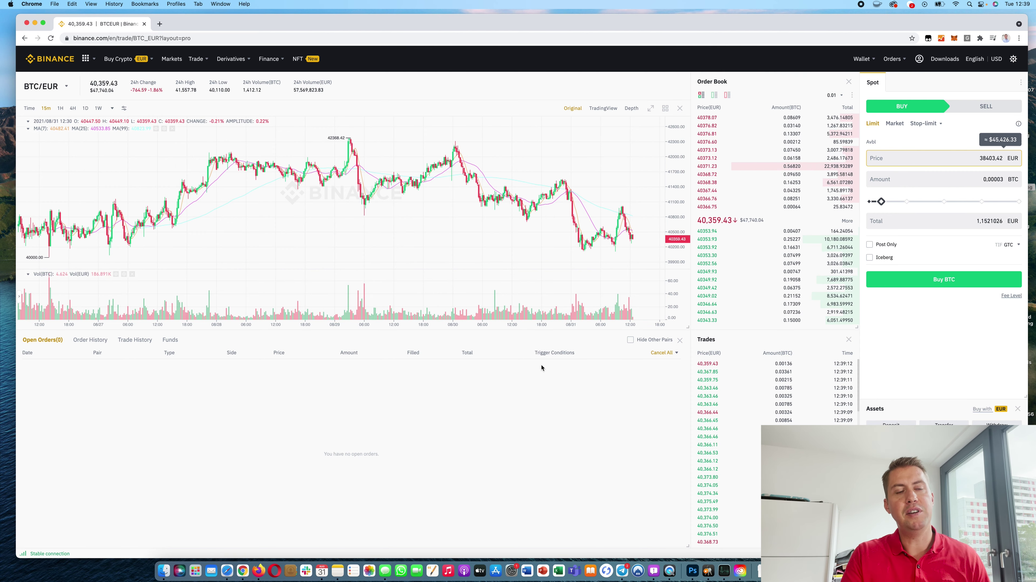
Switch to the sell side and set up a limit order for about half of the available BTC, 0.41519 BTC
left_click(973, 108)
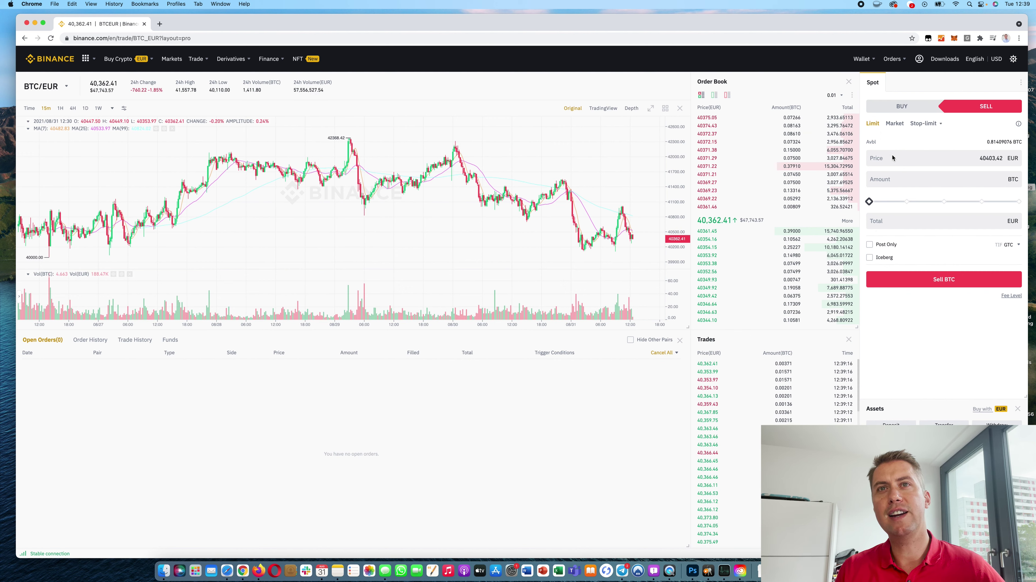
left_click(894, 124)
left_click(873, 123)
left_click(894, 123)
left_click(872, 123)
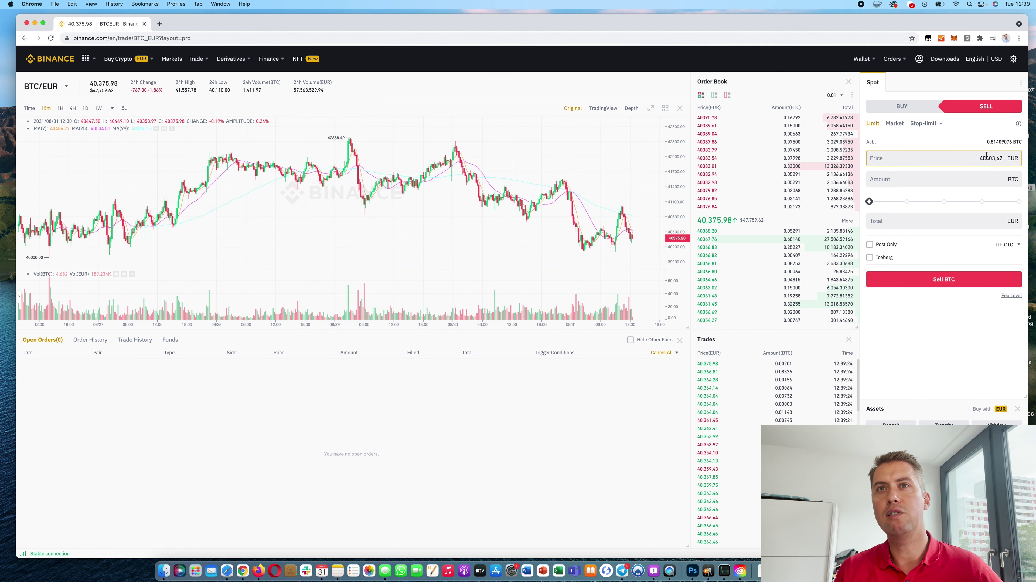
left_click_drag(946, 203, 945, 203)
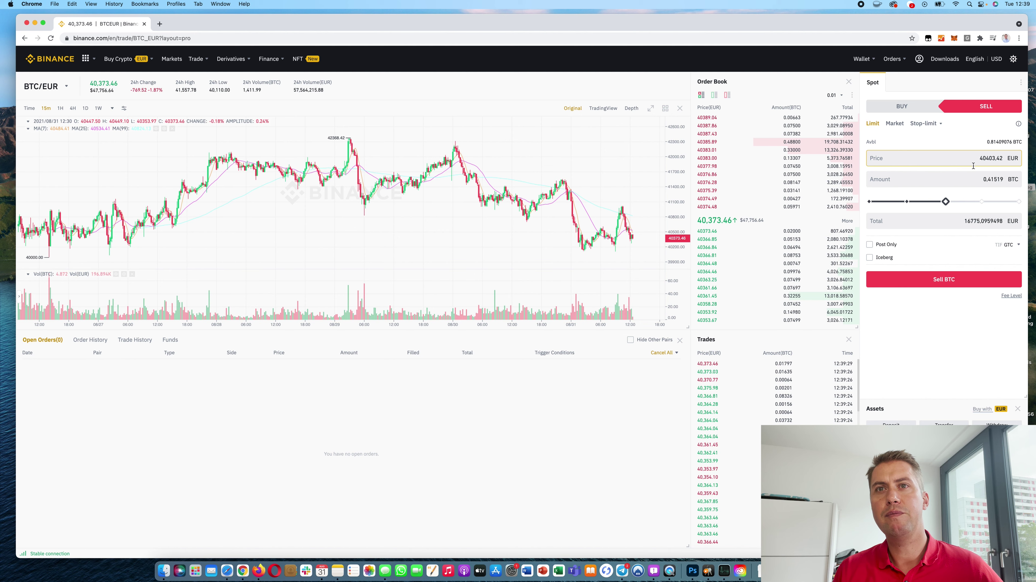
Set the limit sell price to 50403.42 EUR and place the sell order
left_click_drag(988, 159, 964, 158)
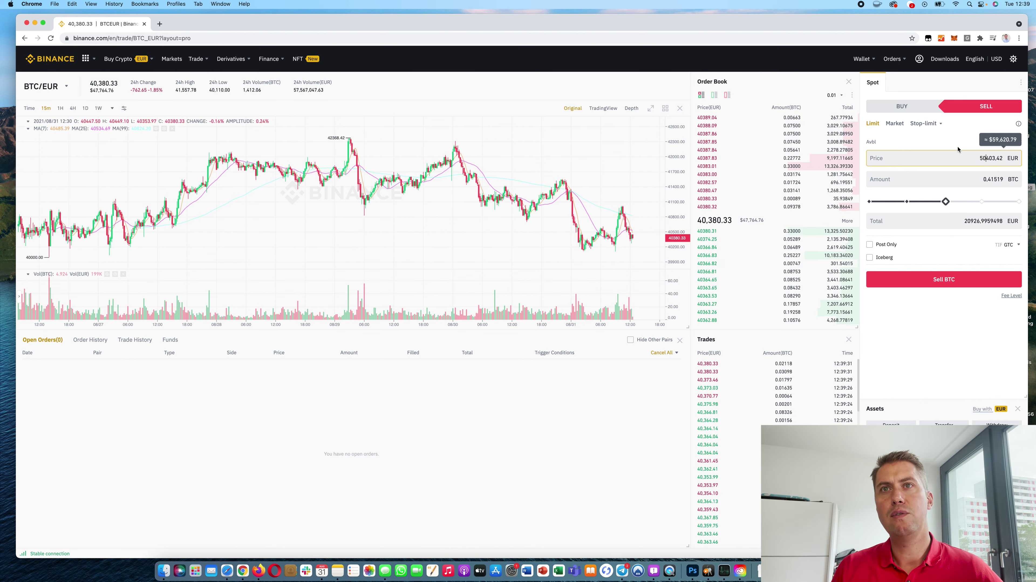
left_click(976, 183)
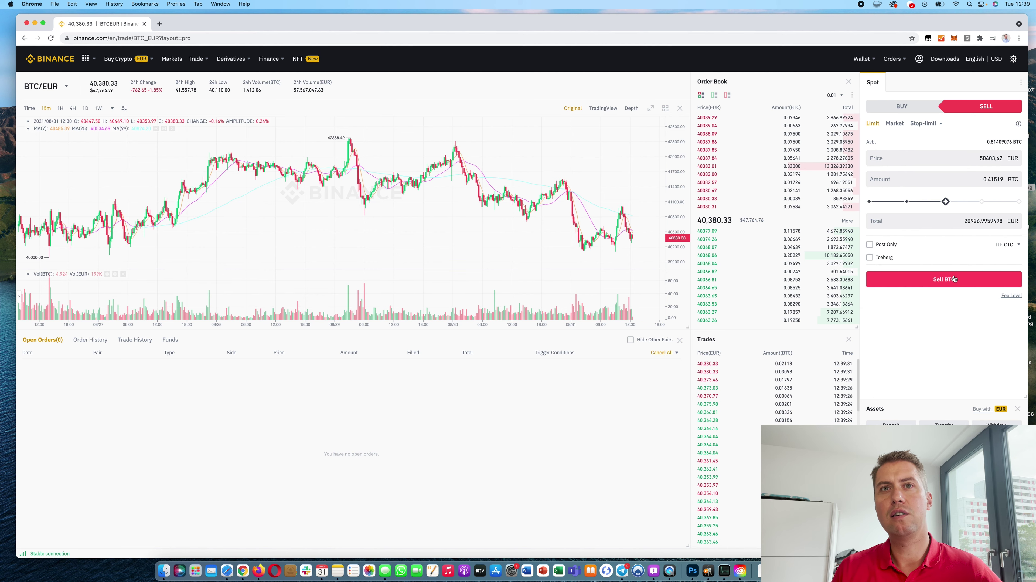
left_click(920, 279)
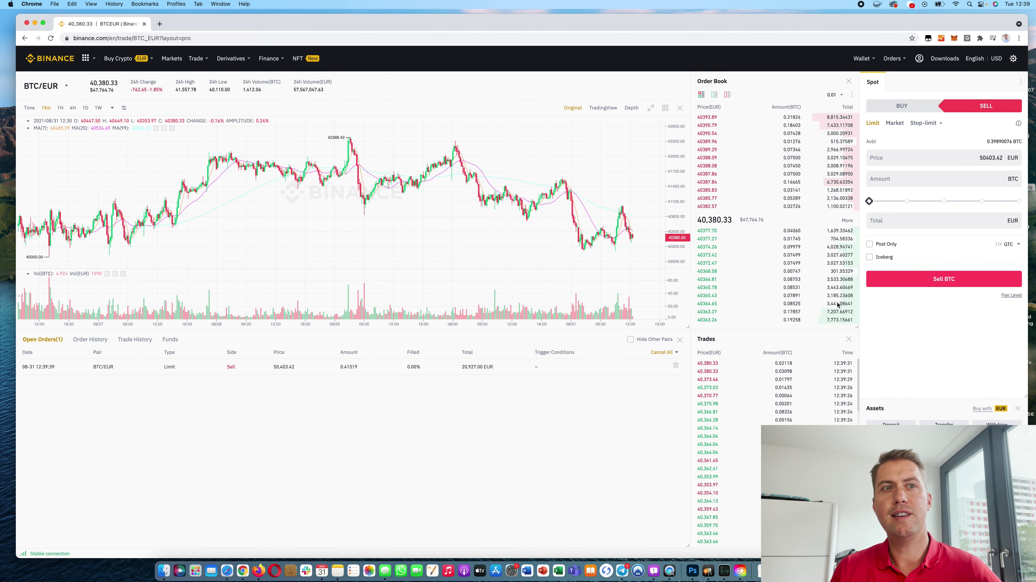
Look over the recent price chart and cancel the open BTC/EUR limit sell order
left_click_drag(220, 309, 211, 310)
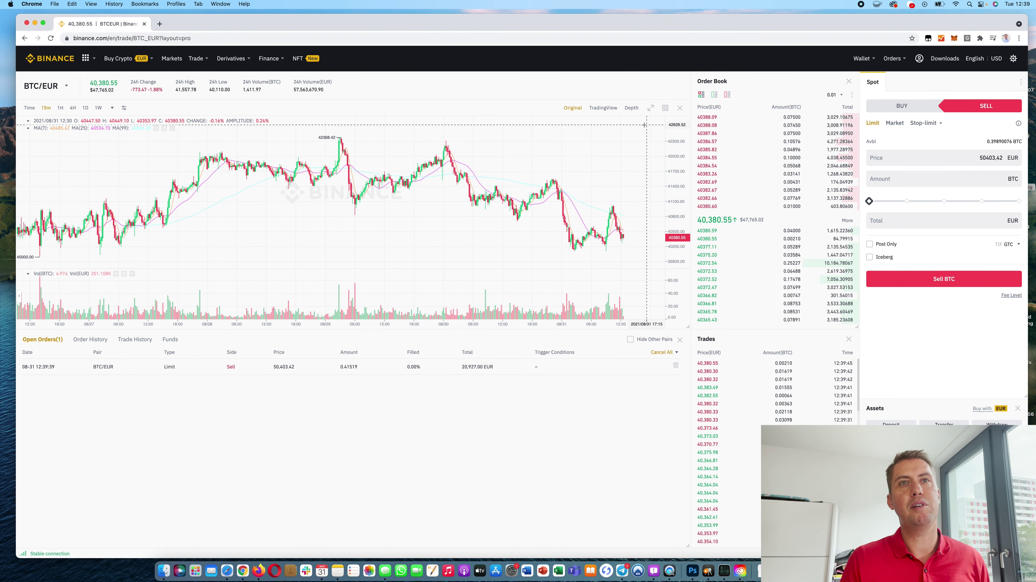
scroll(607, 141, "down", 5)
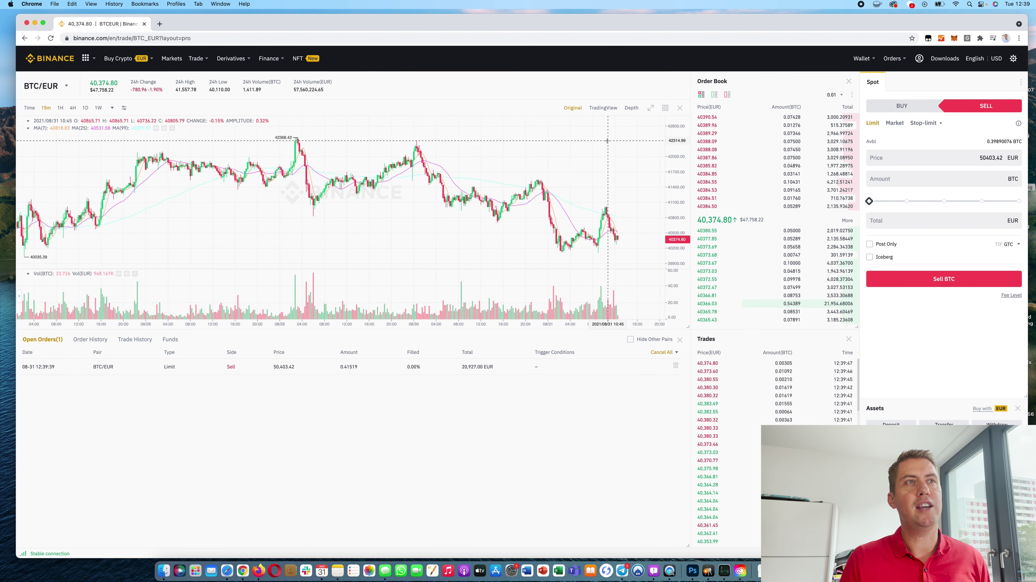
scroll(606, 141, "up", 3)
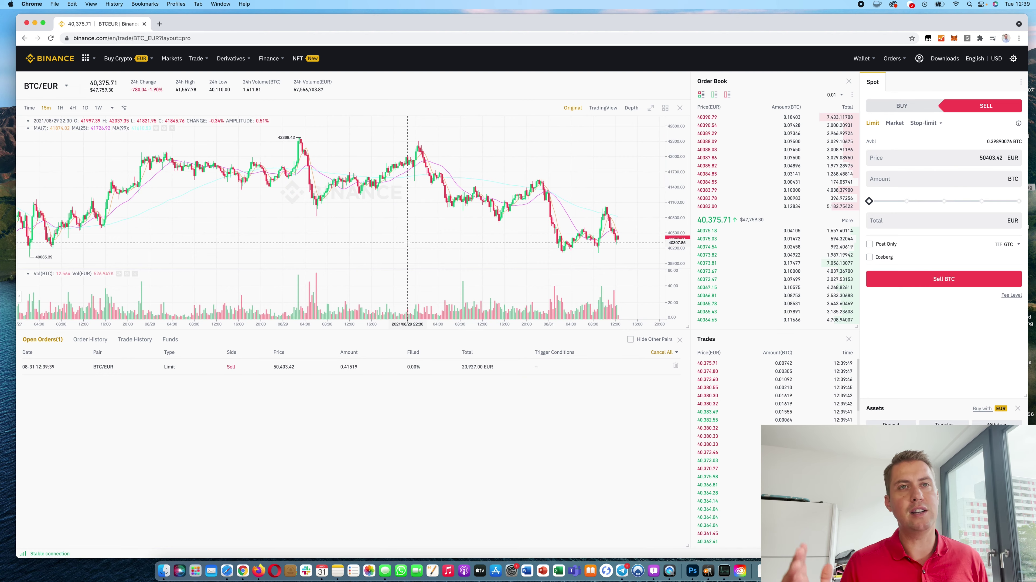
left_click(676, 365)
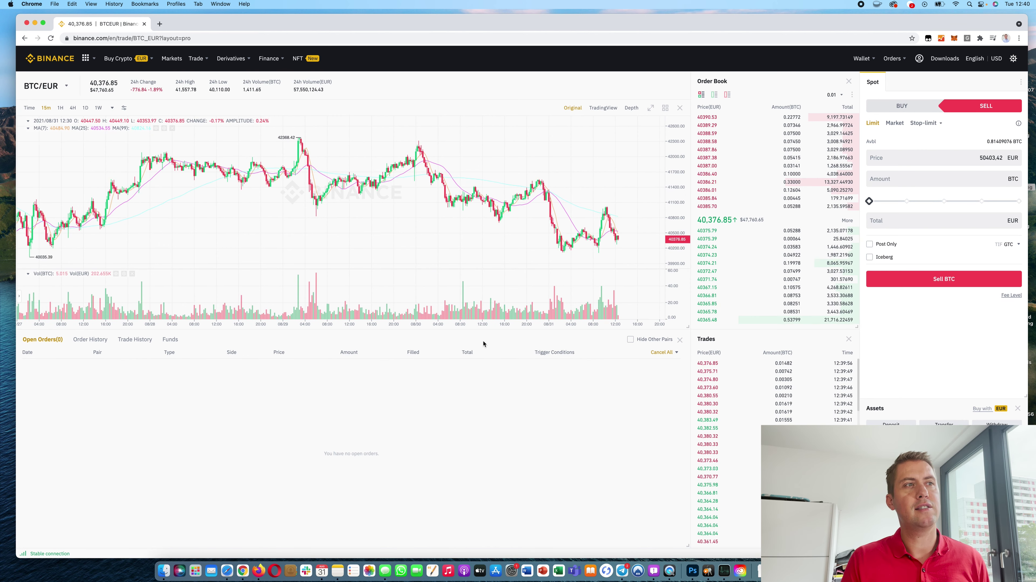
Return to the buy side and compare the market and limit order forms, ending on the limit form
left_click(919, 109)
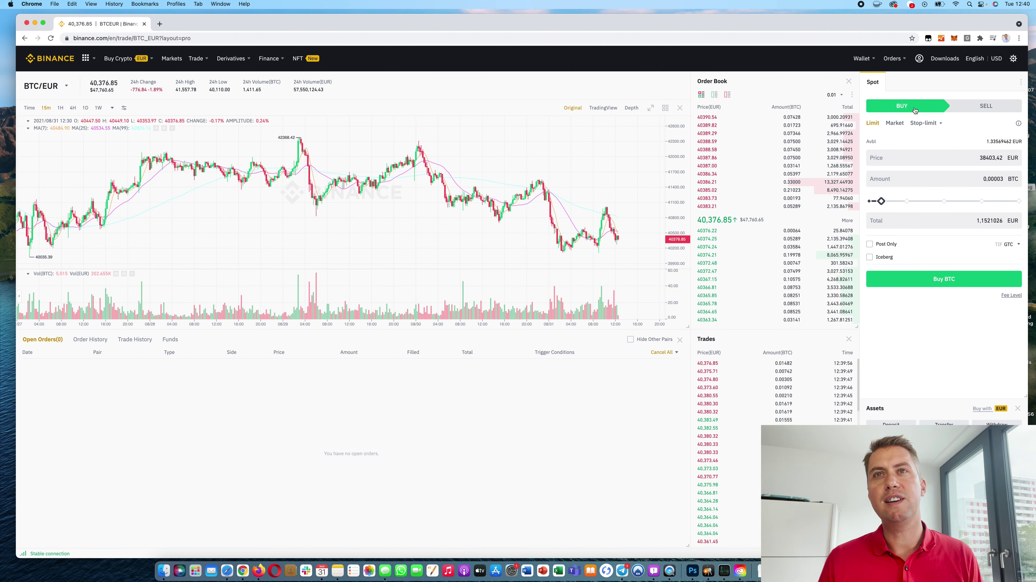
left_click(992, 106)
left_click(907, 106)
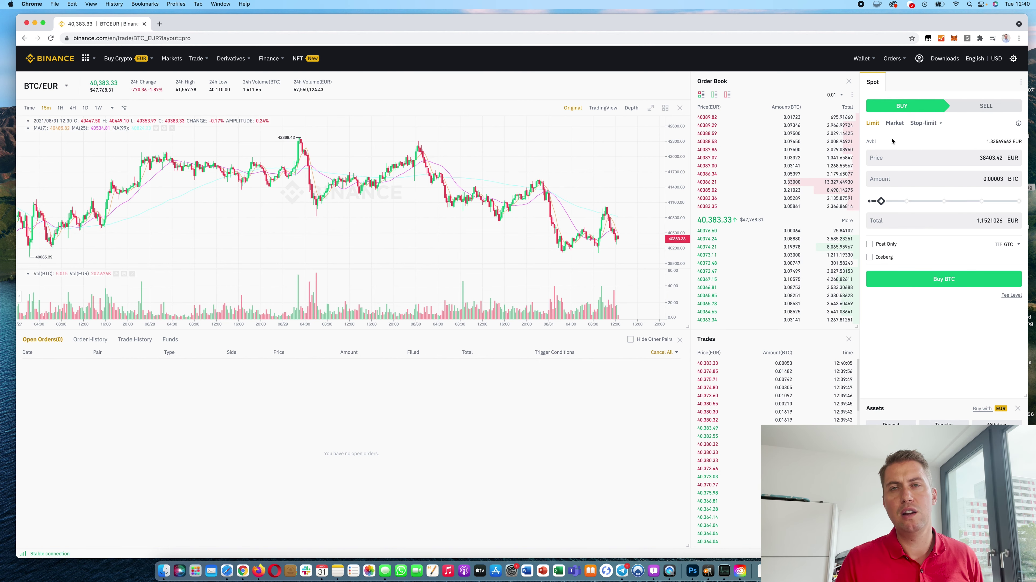
left_click(893, 123)
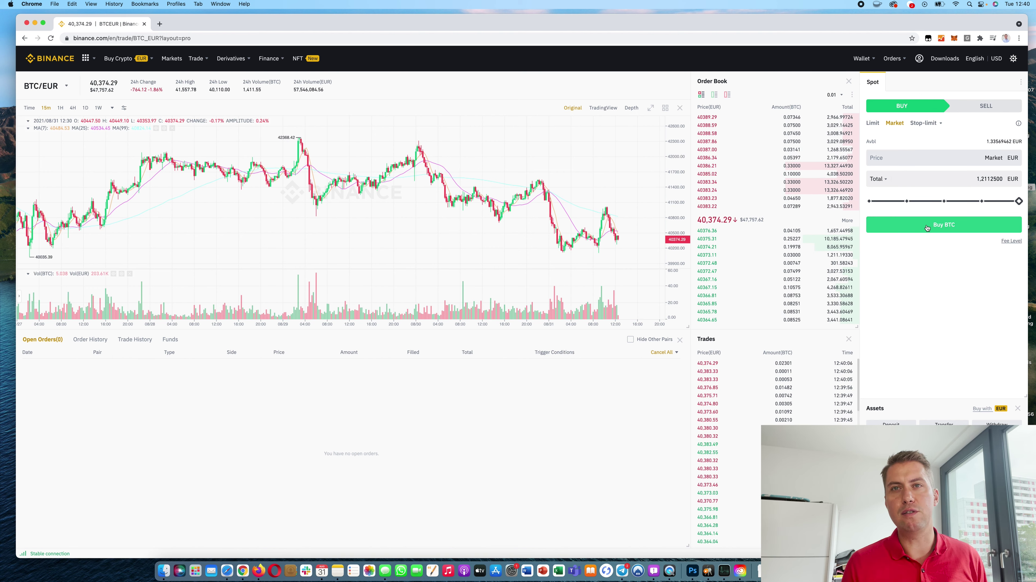
left_click(869, 124)
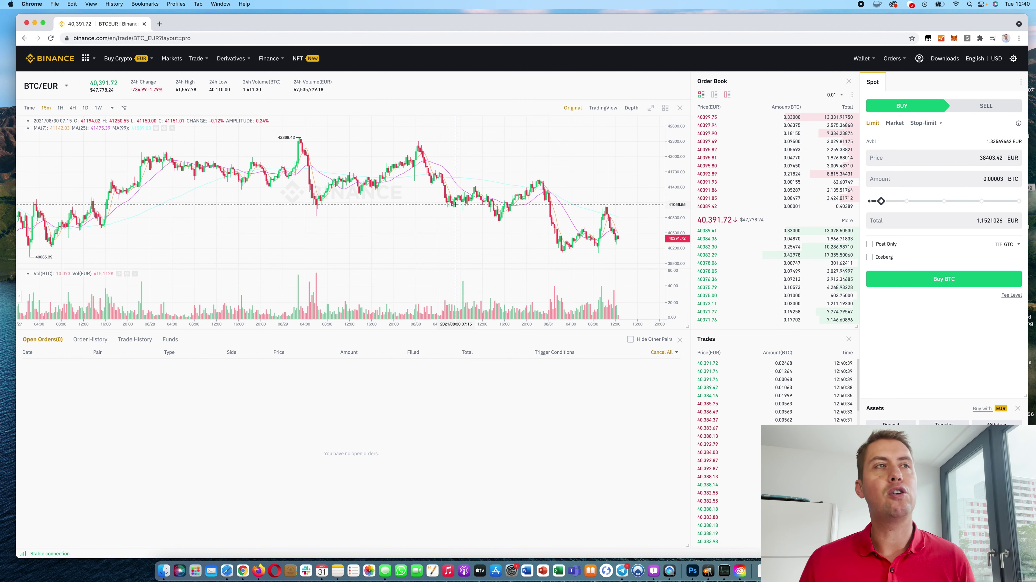
Look over the available derivatives products, from the futures overview to leveraged tokens
mouse_move(246, 62)
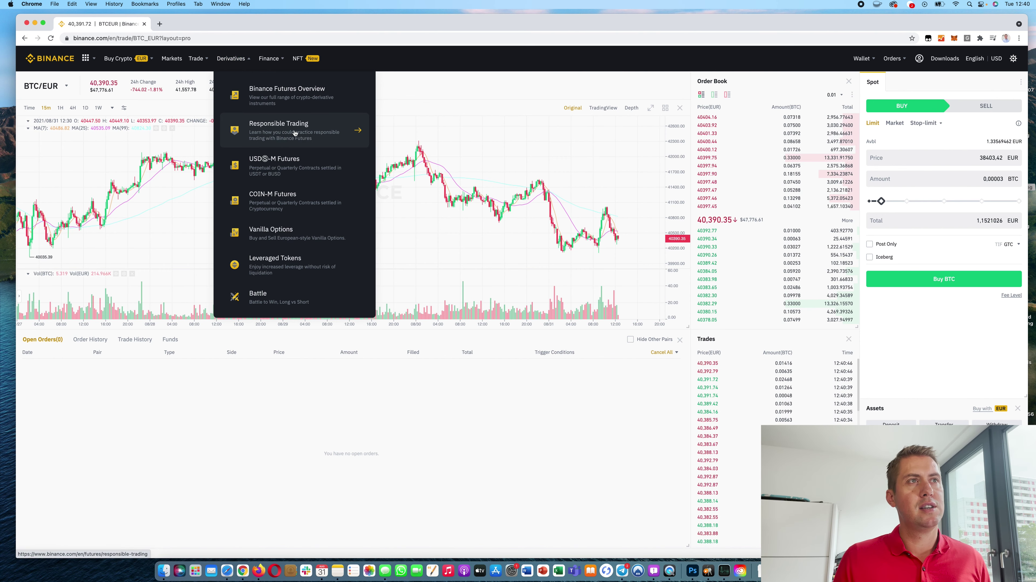
mouse_move(201, 62)
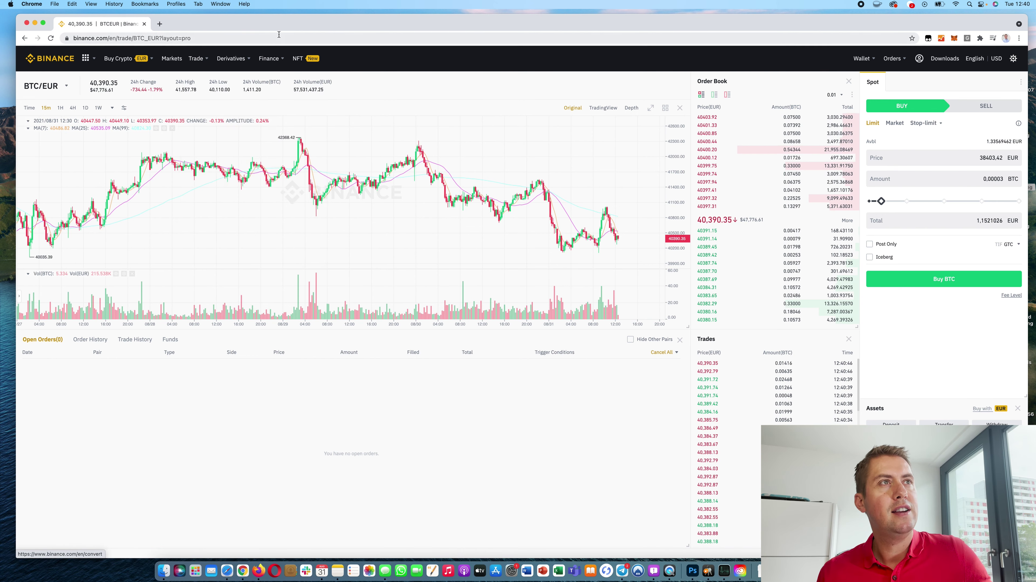
mouse_move(238, 60)
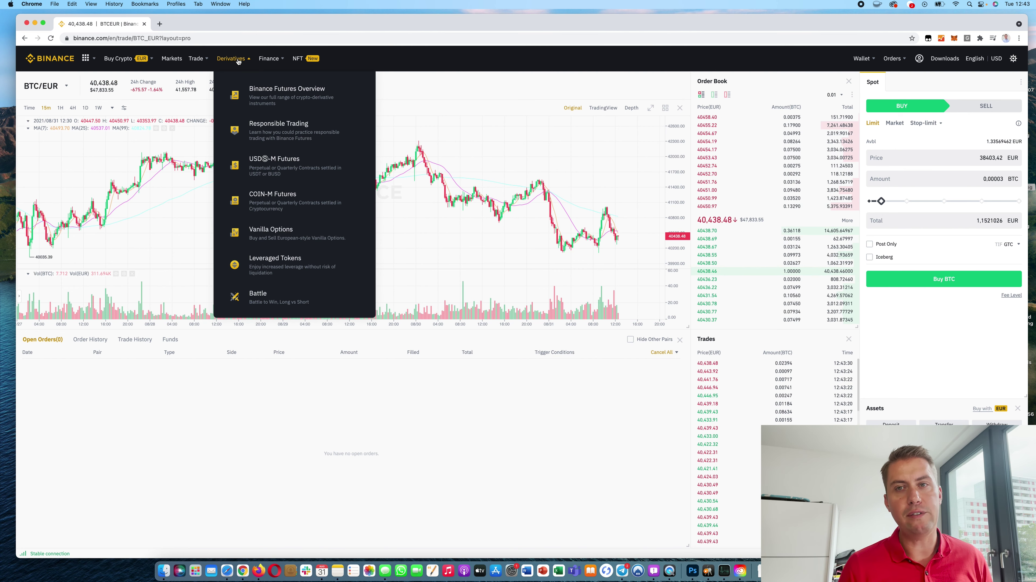
Go to Binance Earn via the home page and view the full list of guaranteed products for popular coins
mouse_move(268, 61)
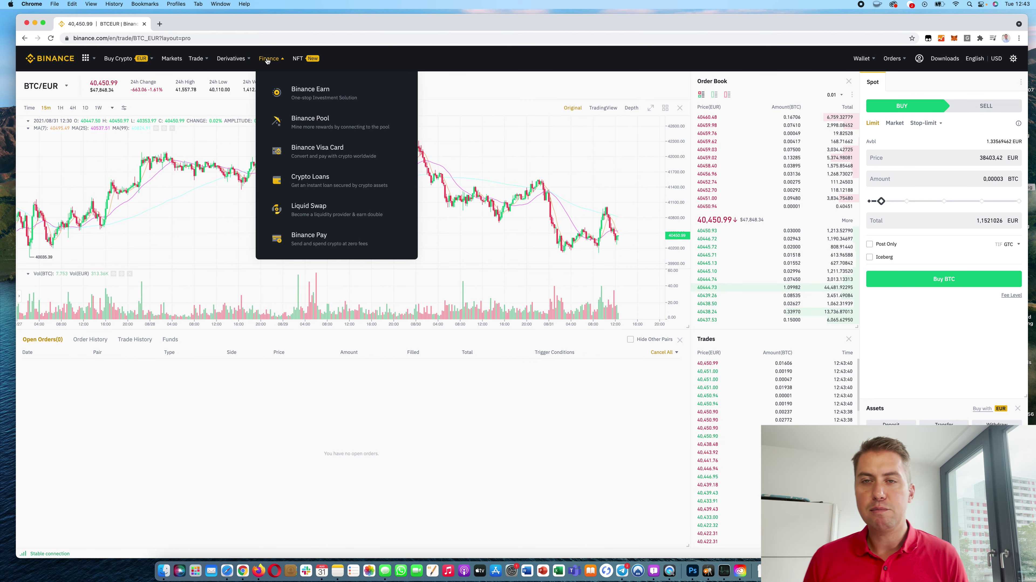
left_click(65, 60)
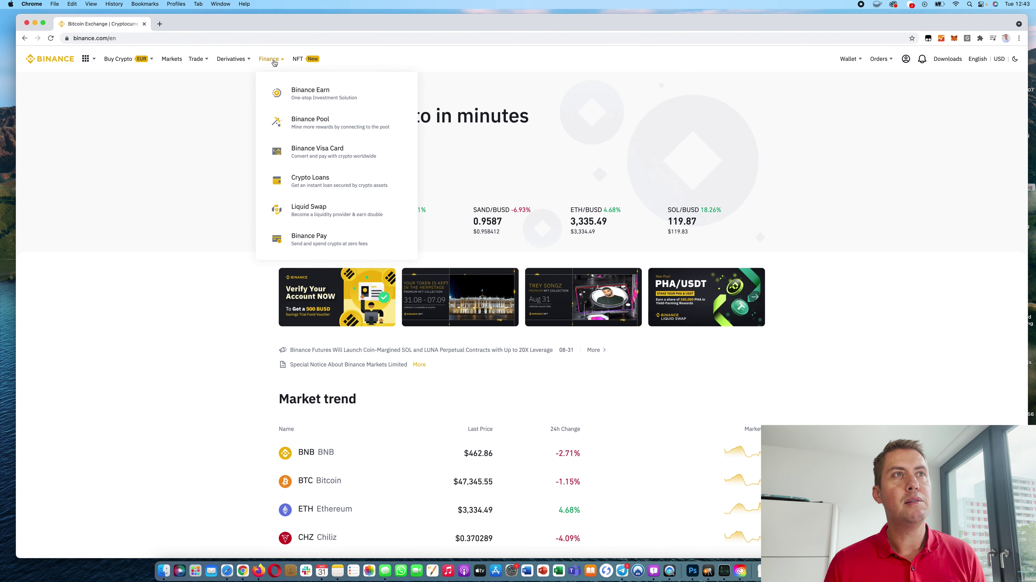
left_click(306, 92)
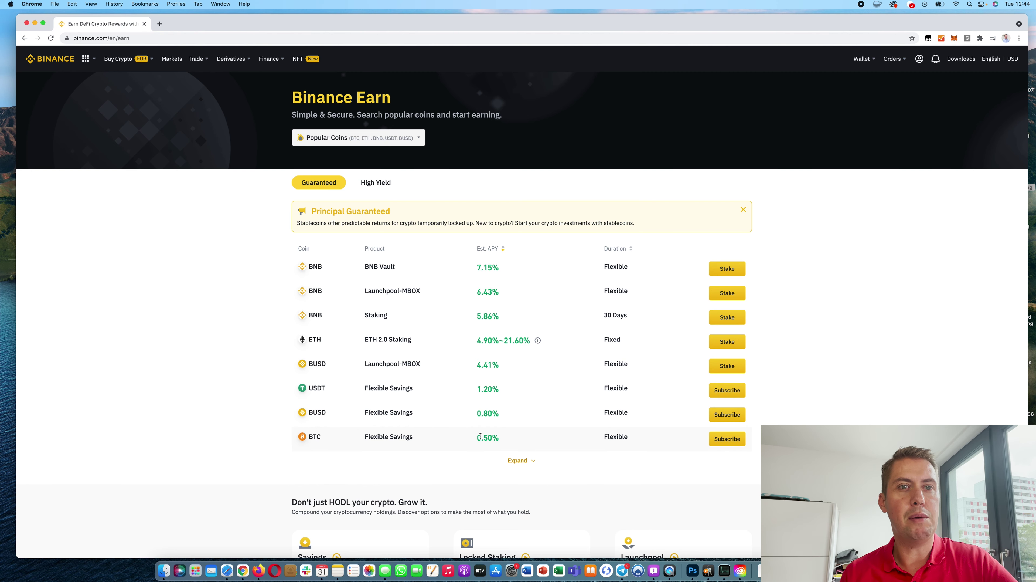
left_click(527, 460)
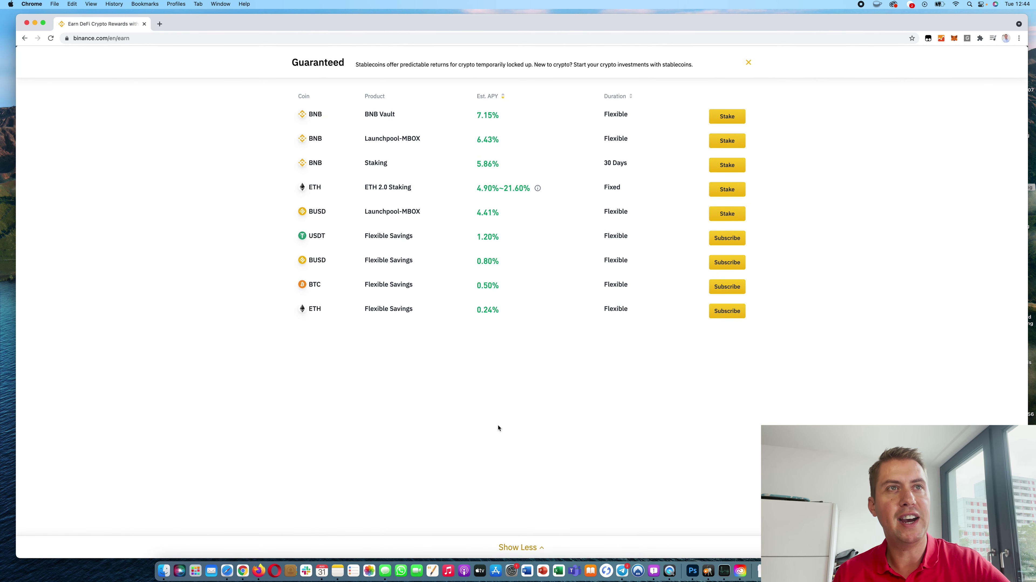
left_click(748, 62)
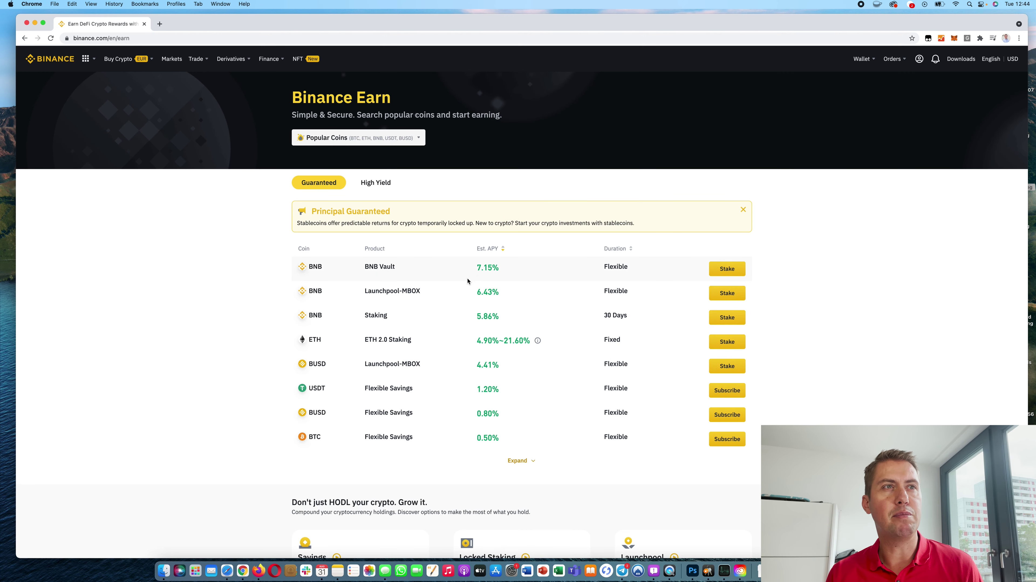
Filter the Binance Earn products by ADA and inspect the 60-day locked staking form, closing it without staking
left_click(371, 141)
type("ada")
left_click(333, 180)
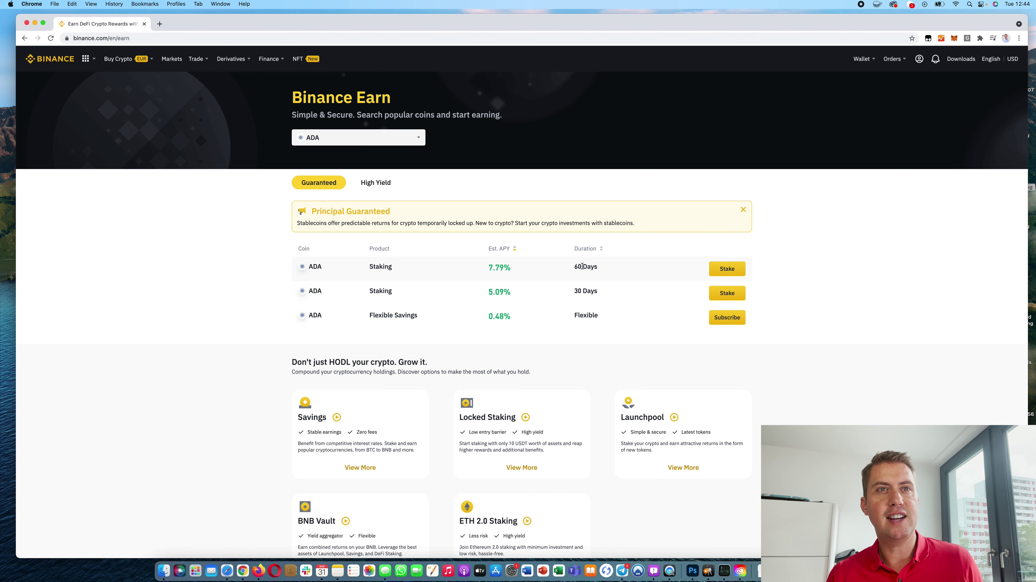
scroll(592, 339, "down", 1)
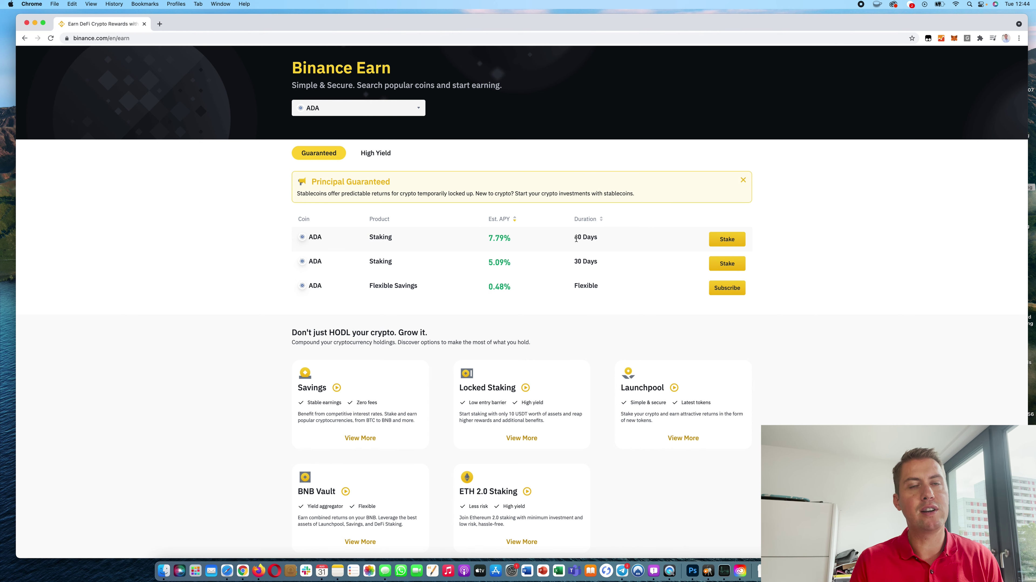
left_click(722, 241)
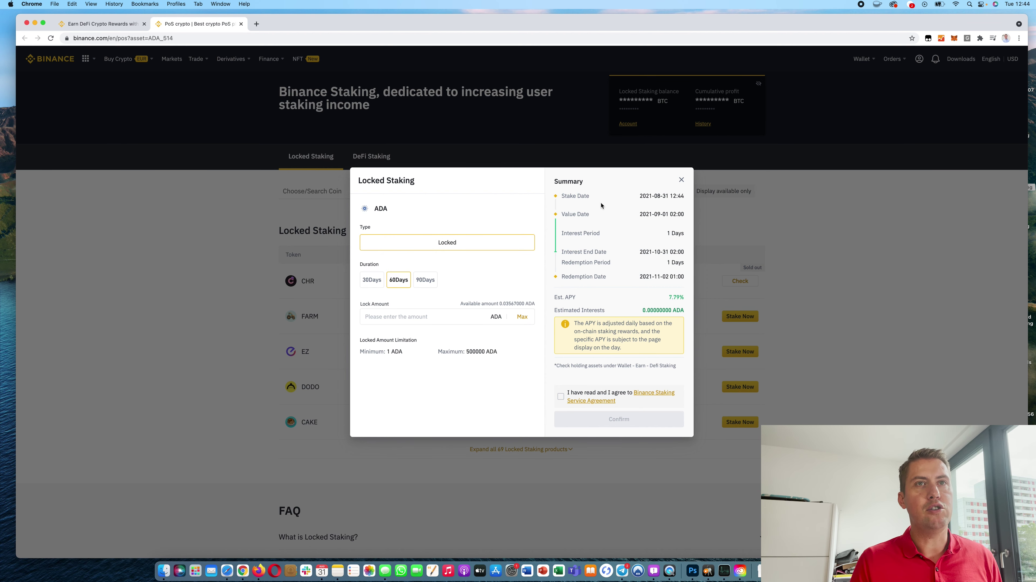
left_click(681, 179)
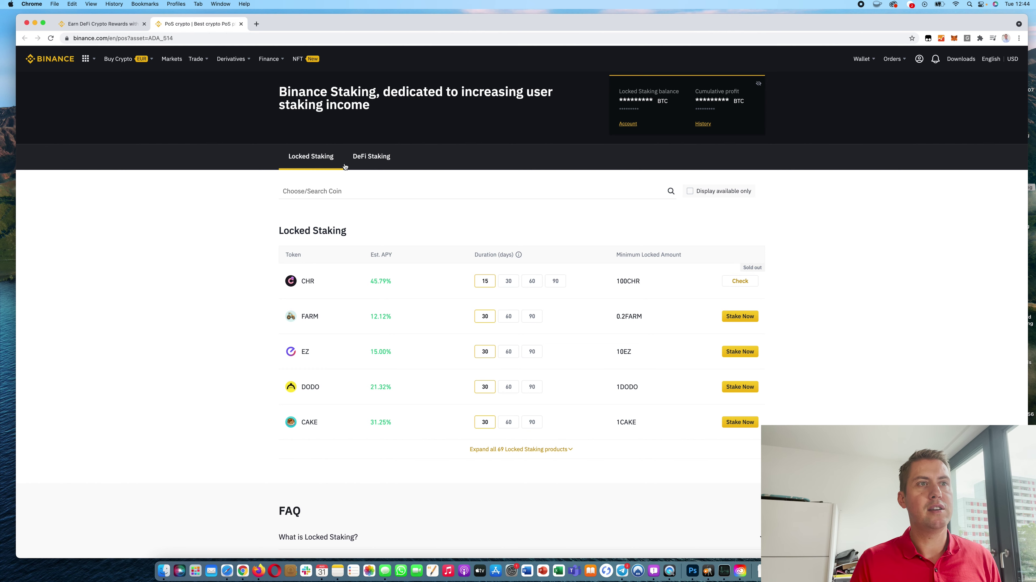
Return to Binance Earn and filter the products by BTC
left_click(27, 38)
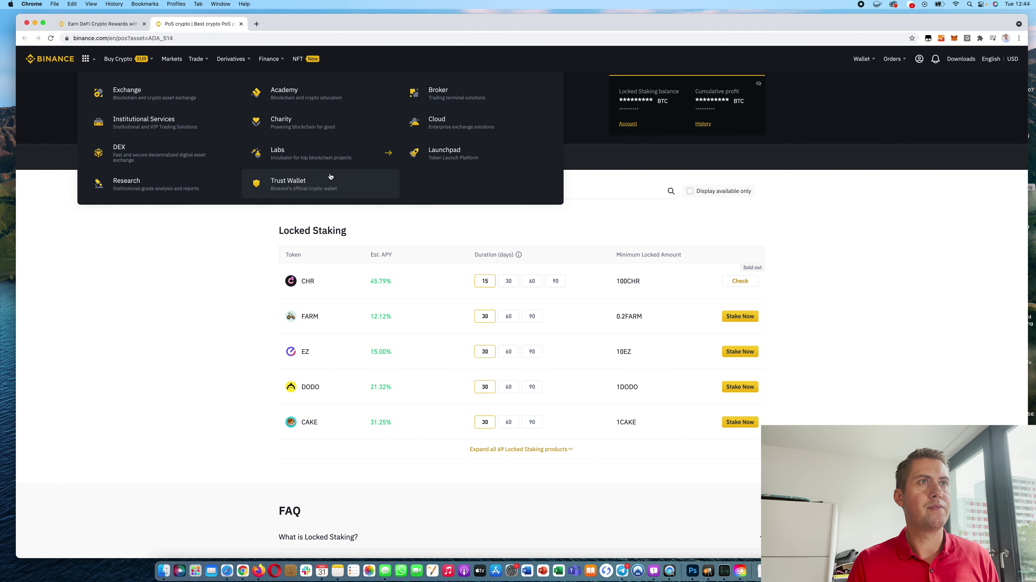
mouse_move(269, 58)
left_click(308, 91)
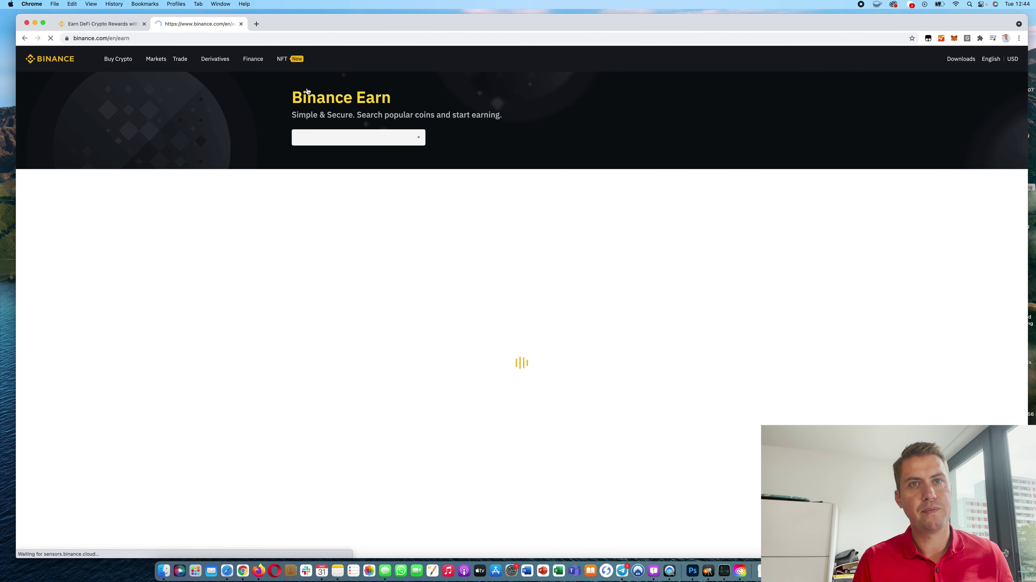
left_click(332, 139)
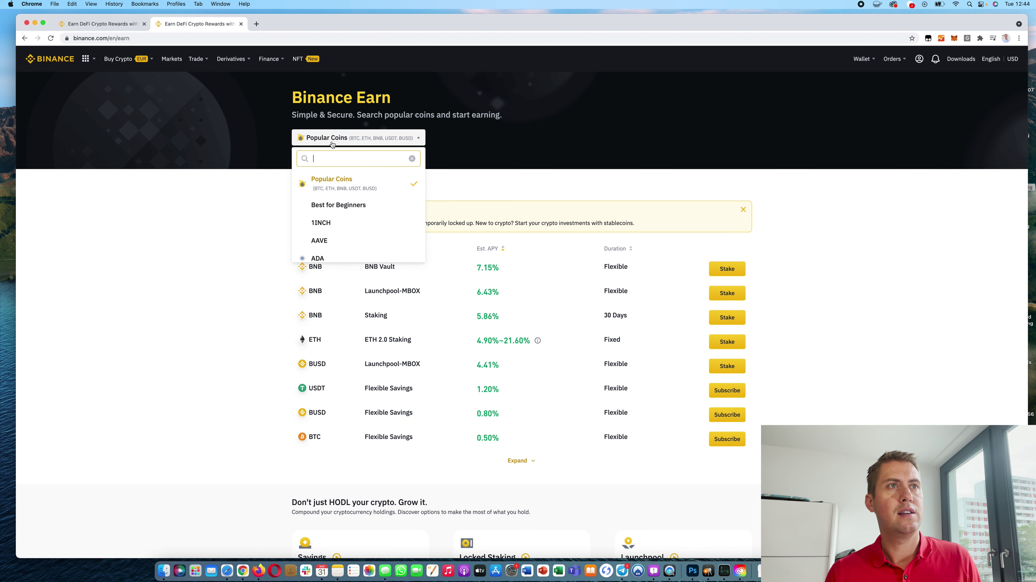
scroll(326, 208, "down", 2)
scroll(326, 209, "down", 3)
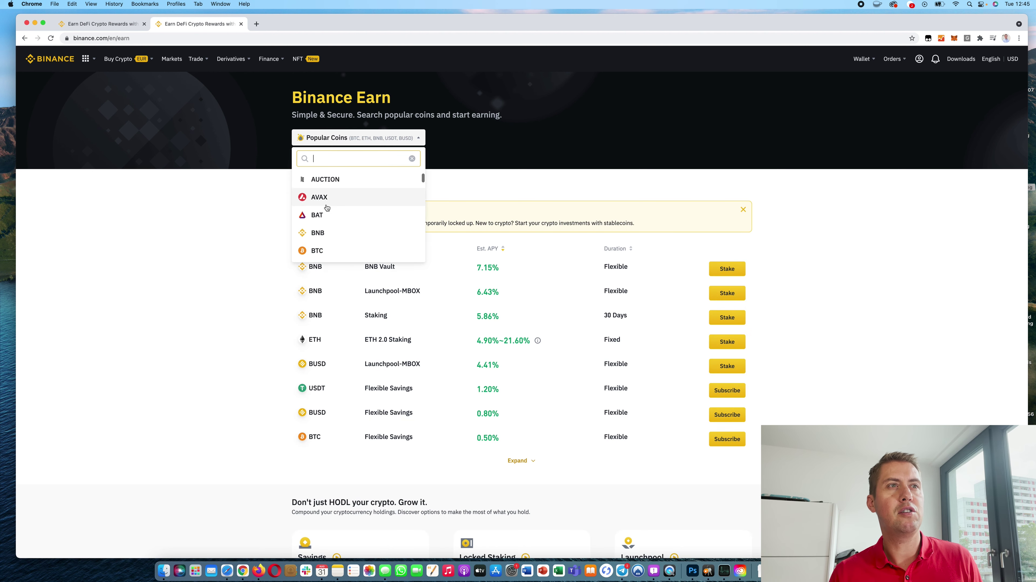
left_click(327, 248)
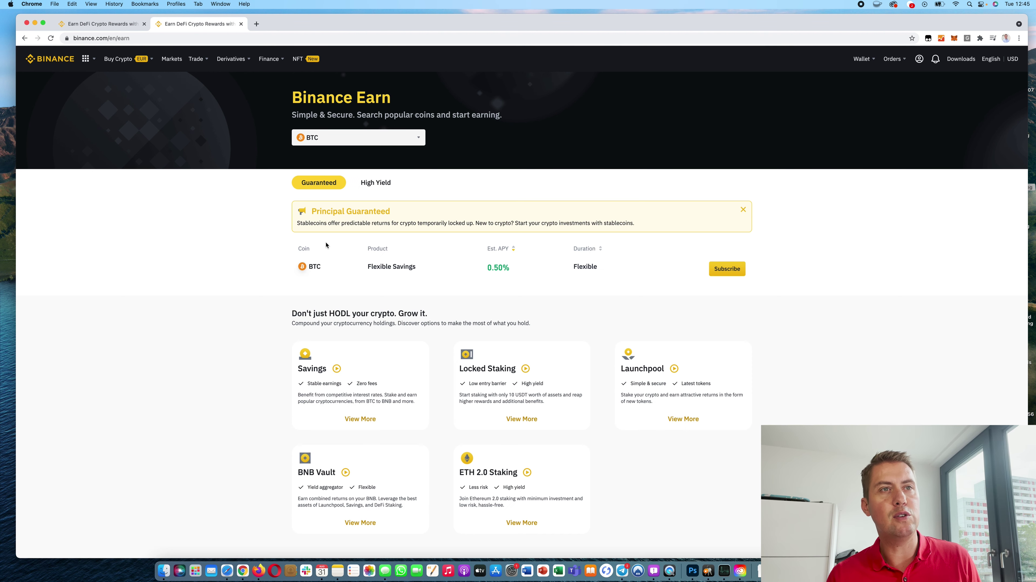
Fill in a BTC Flexible Savings subscription with the maximum 0.81409076 BTC, accept the service agreement, and close the form without confirming
left_click(727, 271)
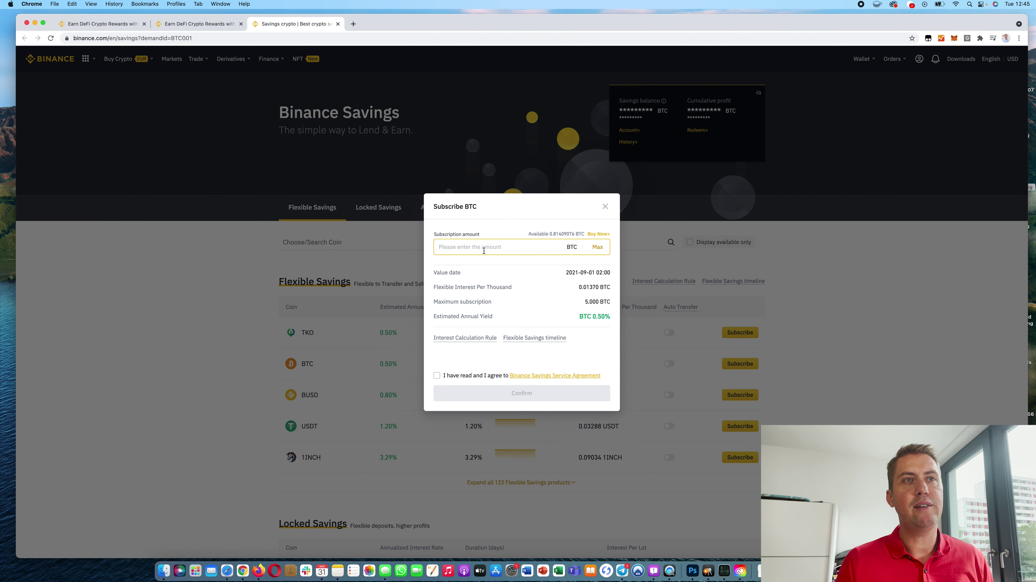
left_click(598, 246)
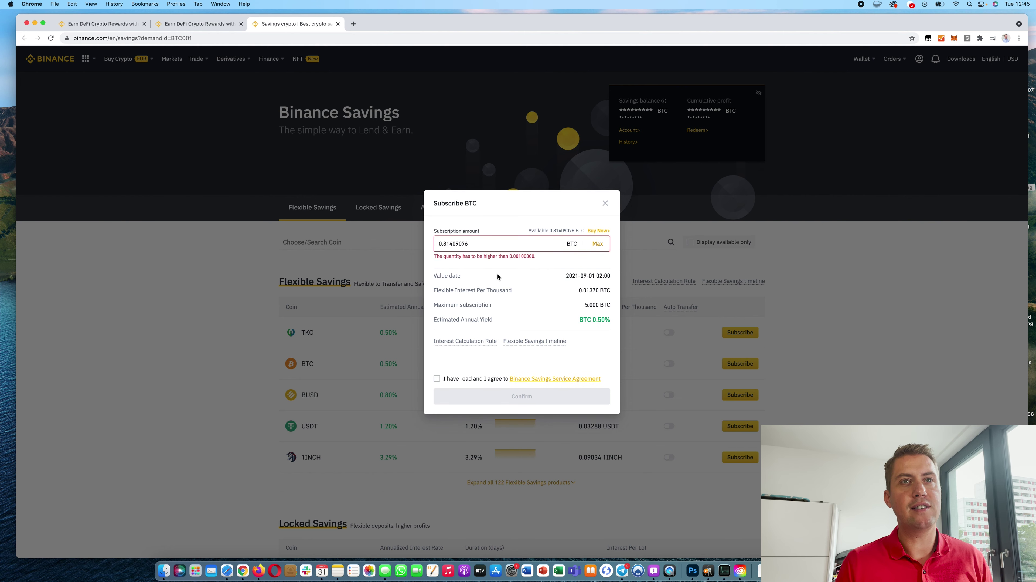
left_click(520, 383)
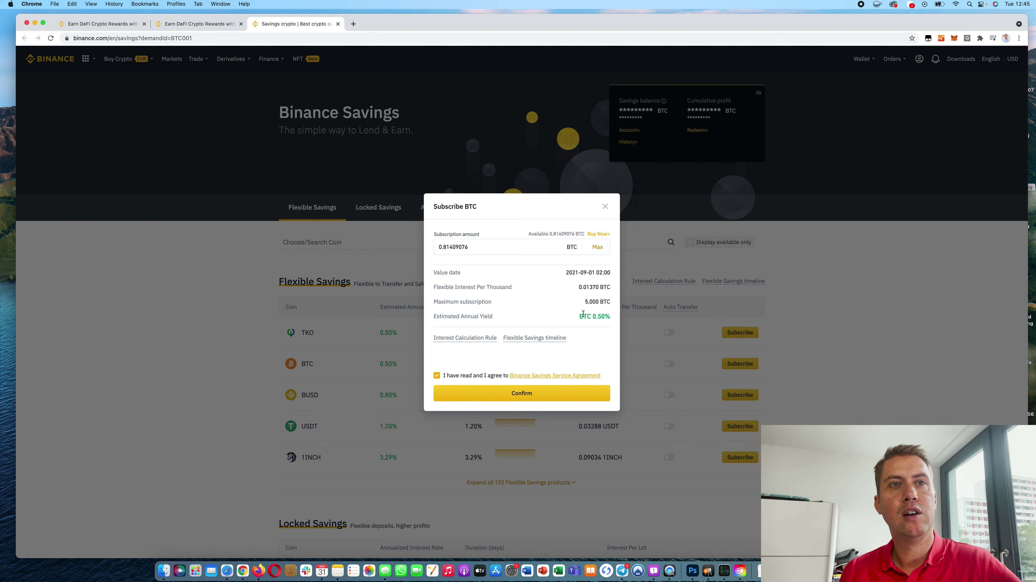
left_click_drag(579, 316, 609, 316)
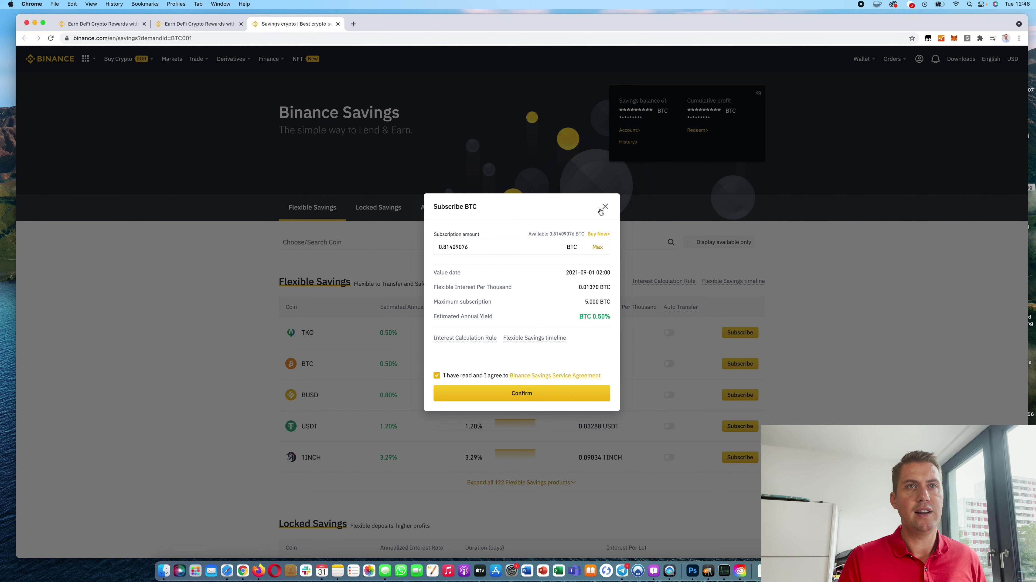
left_click(604, 206)
Open Binance Liquid Swap and examine the liquidity, pairs and total yield breakdown in the pool overview
mouse_move(267, 62)
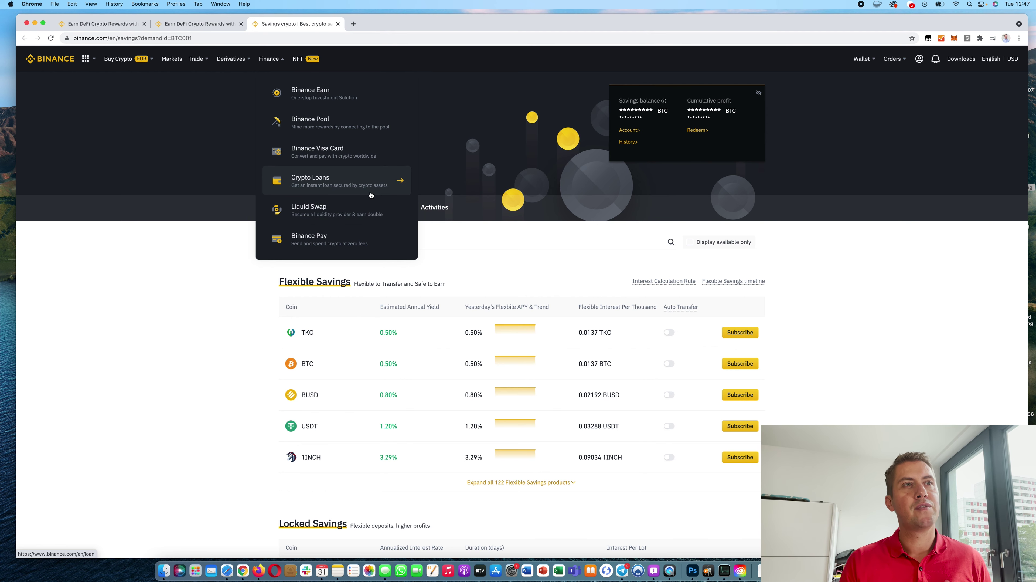
left_click(358, 211)
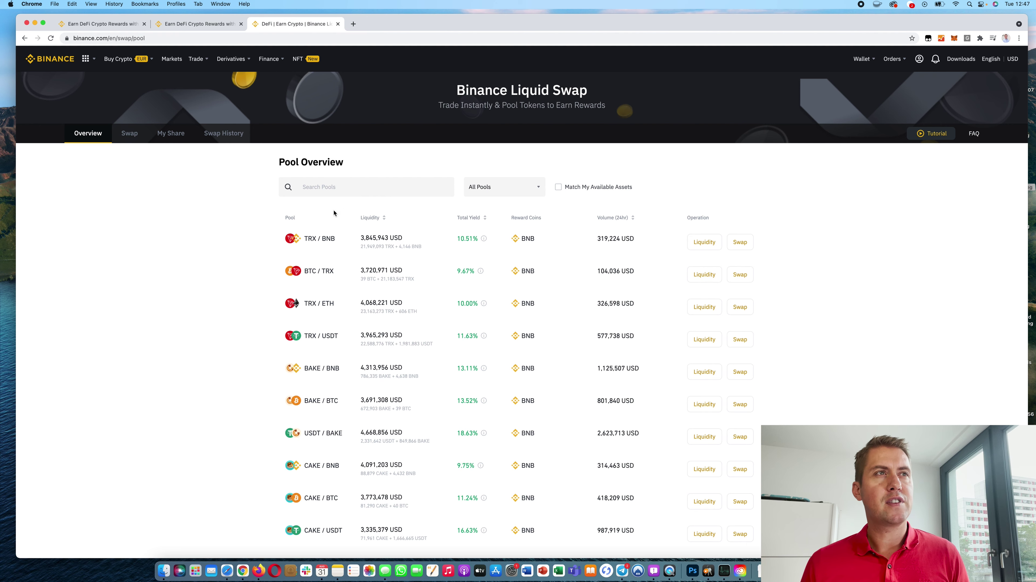
mouse_move(231, 58)
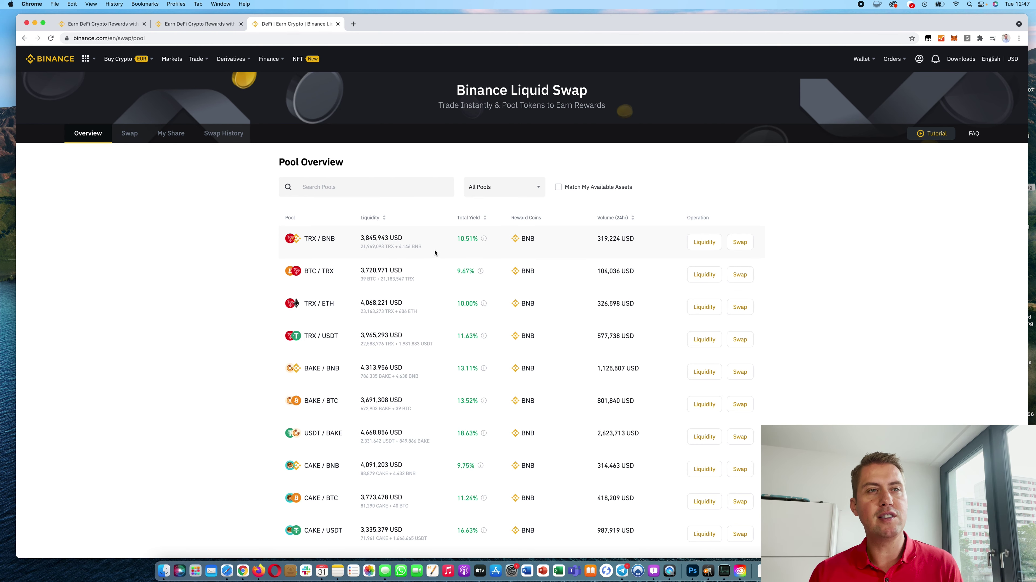
scroll(435, 249, "down", 5)
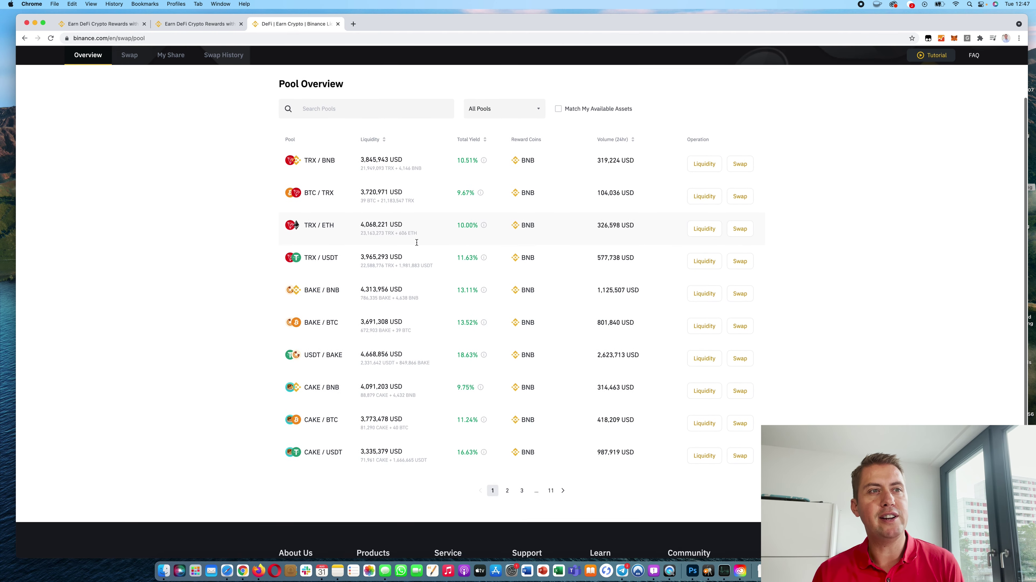
scroll(417, 242, "down", 1)
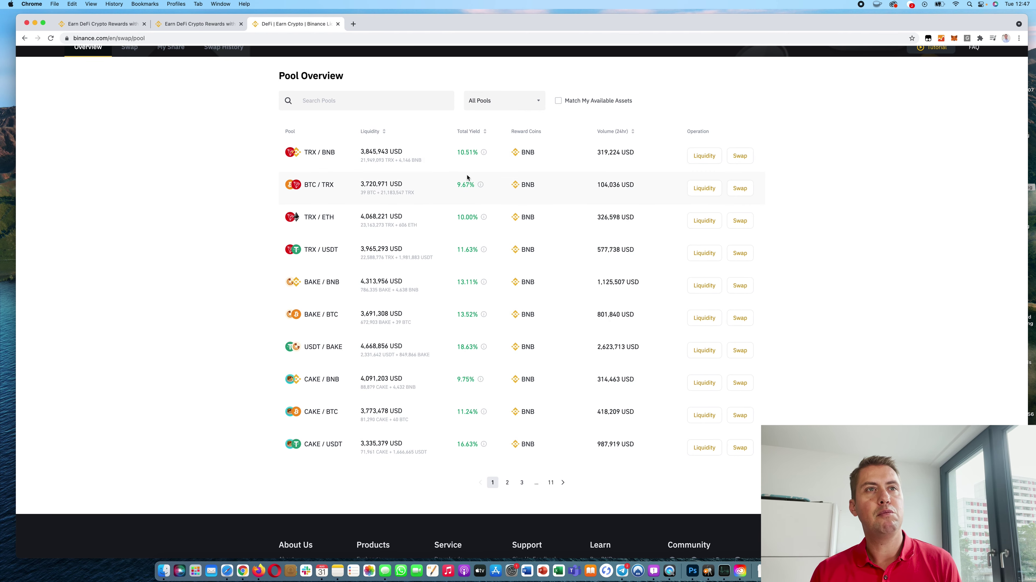
mouse_move(484, 248)
scroll(480, 285, "down", 3)
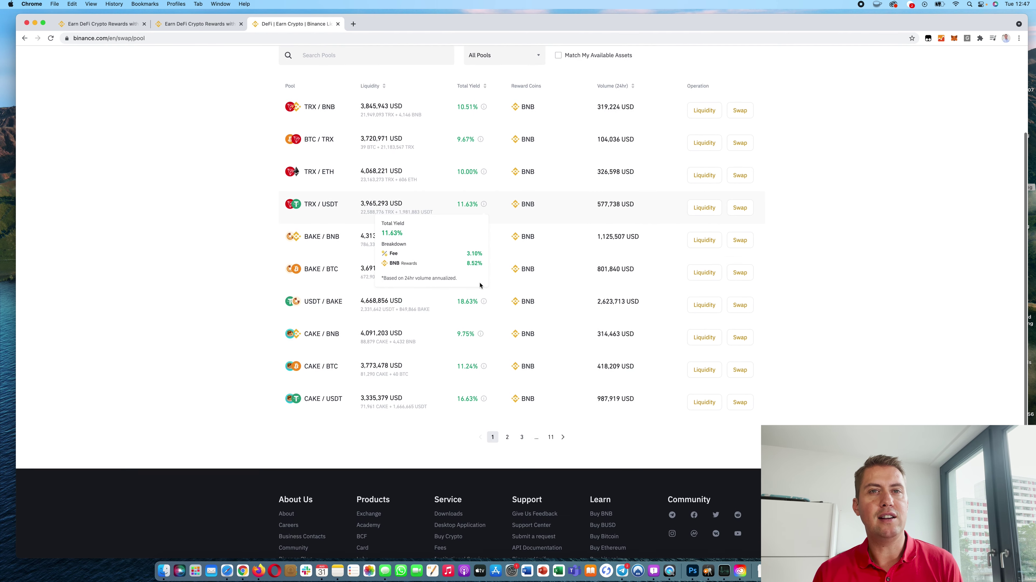
scroll(480, 285, "down", 2)
scroll(440, 278, "up", 5)
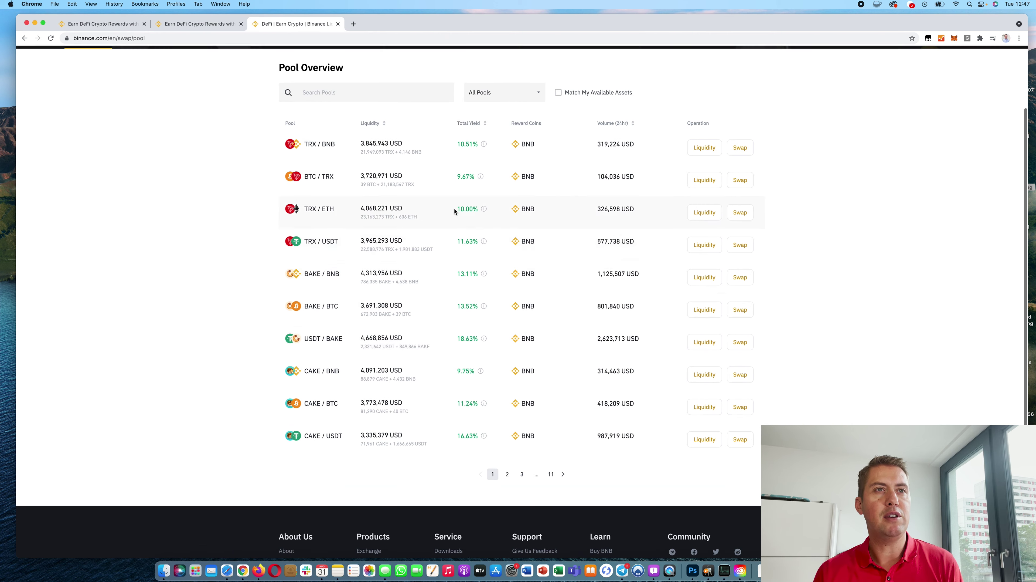
scroll(476, 279, "down", 1)
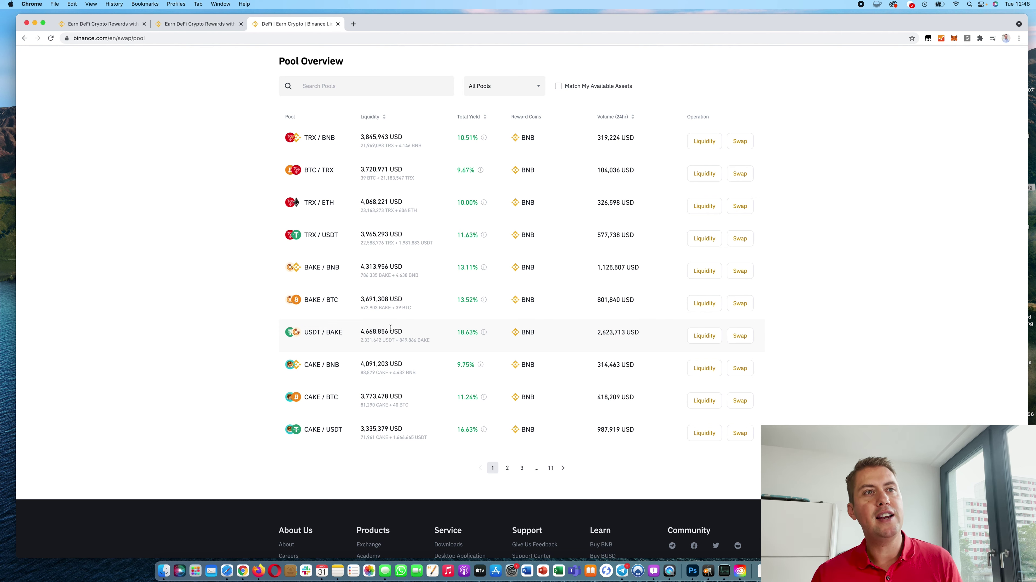
mouse_move(325, 332)
left_mouse_down()
mouse_move(293, 332)
mouse_move(319, 328)
left_mouse_up()
left_click(353, 334)
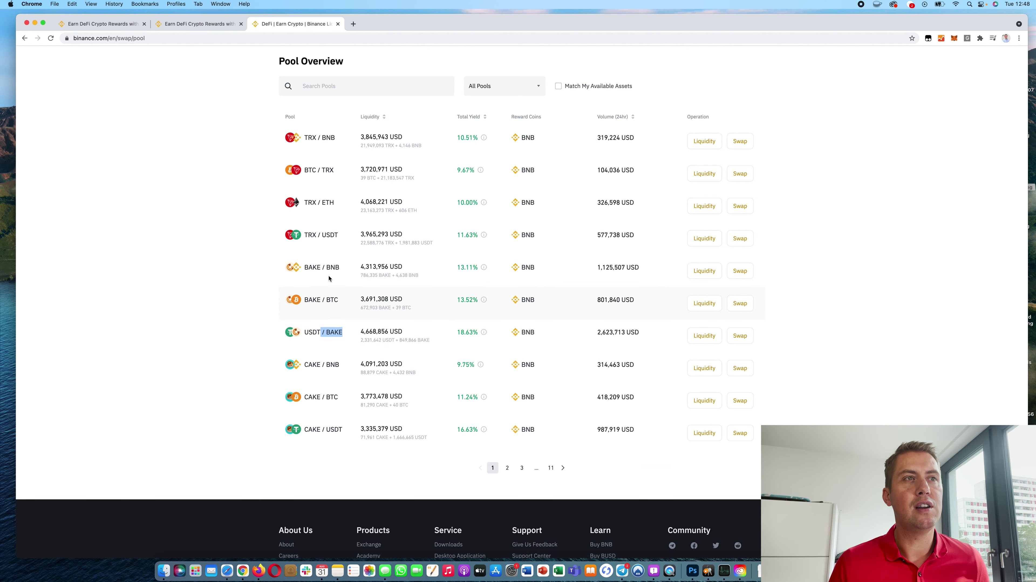
Search the liquidity pools for "wbtc", compare the matching pools, and clear the search
left_click(335, 84)
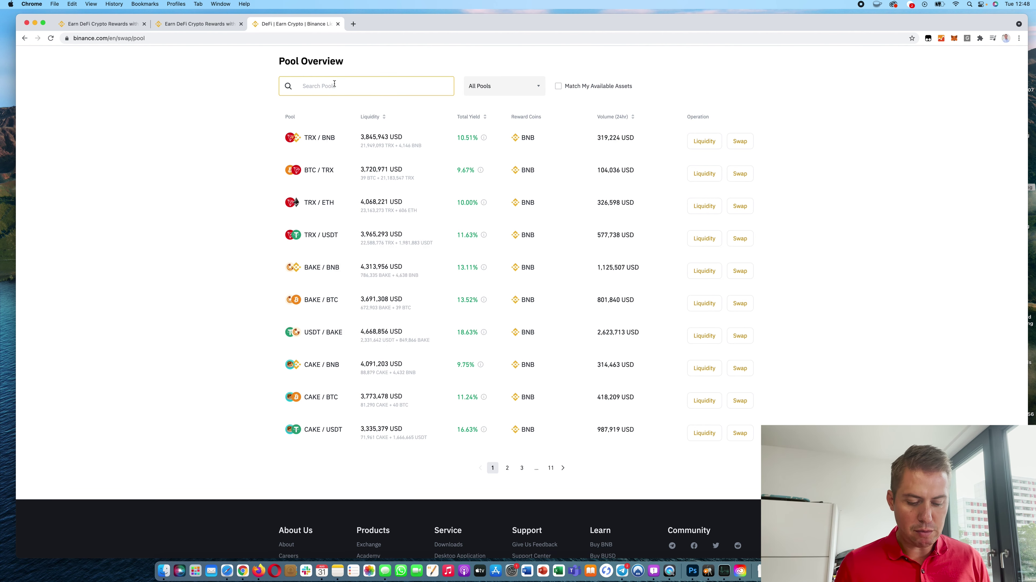
type("wbtc")
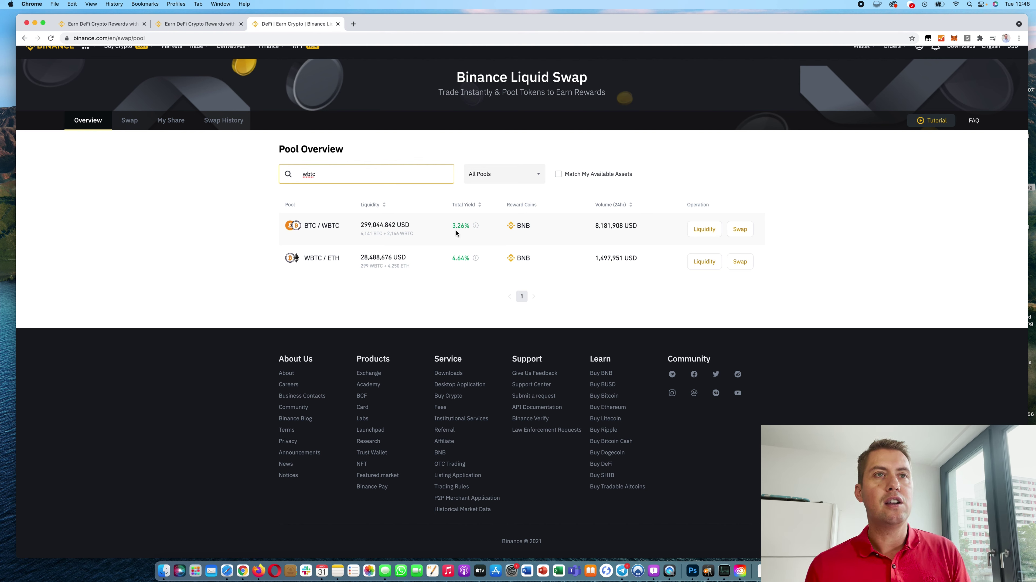
left_click_drag(321, 174, 247, 169)
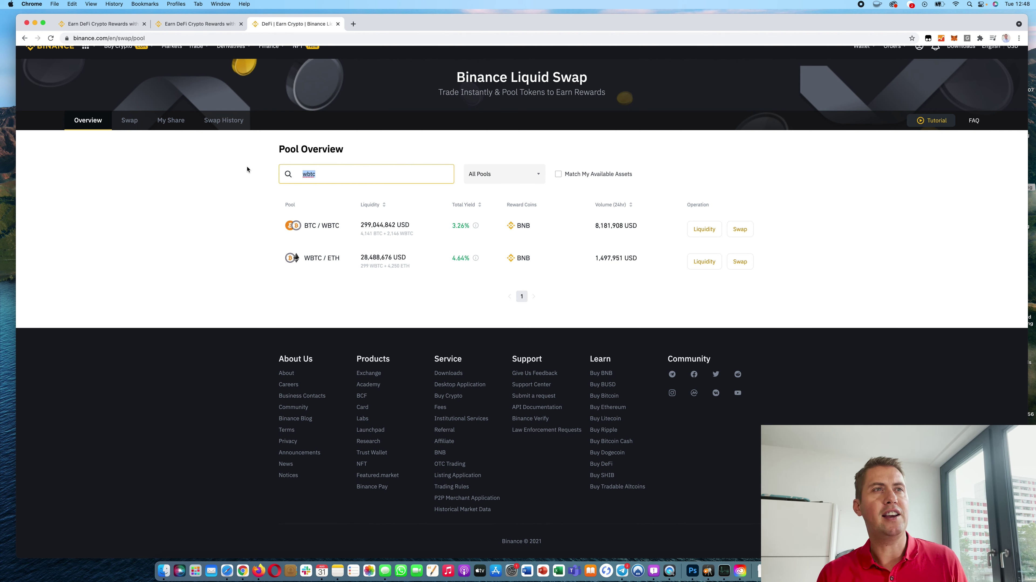
key("BackSpace")
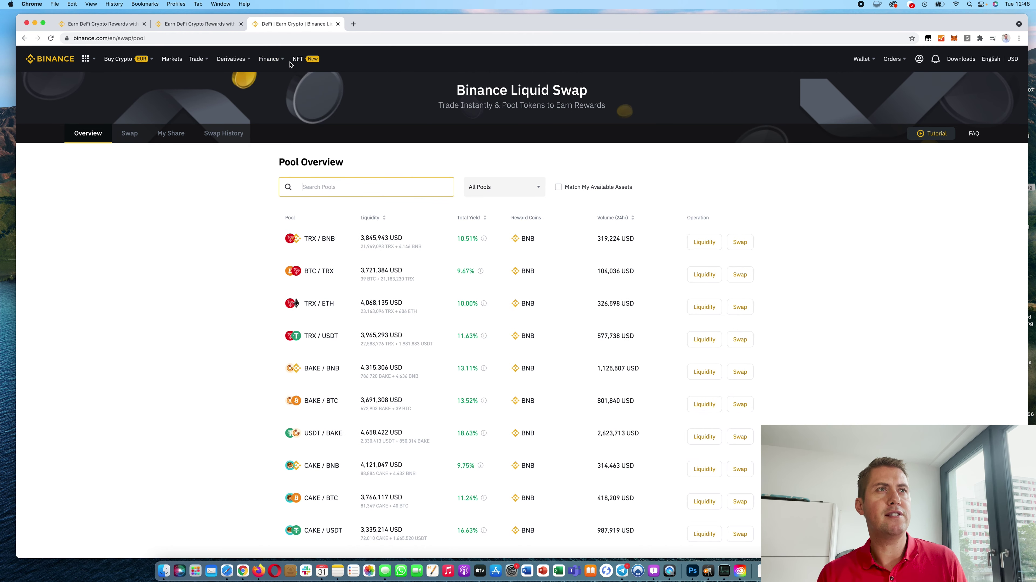
Glance over the finance products and open the wallet overview
mouse_move(276, 61)
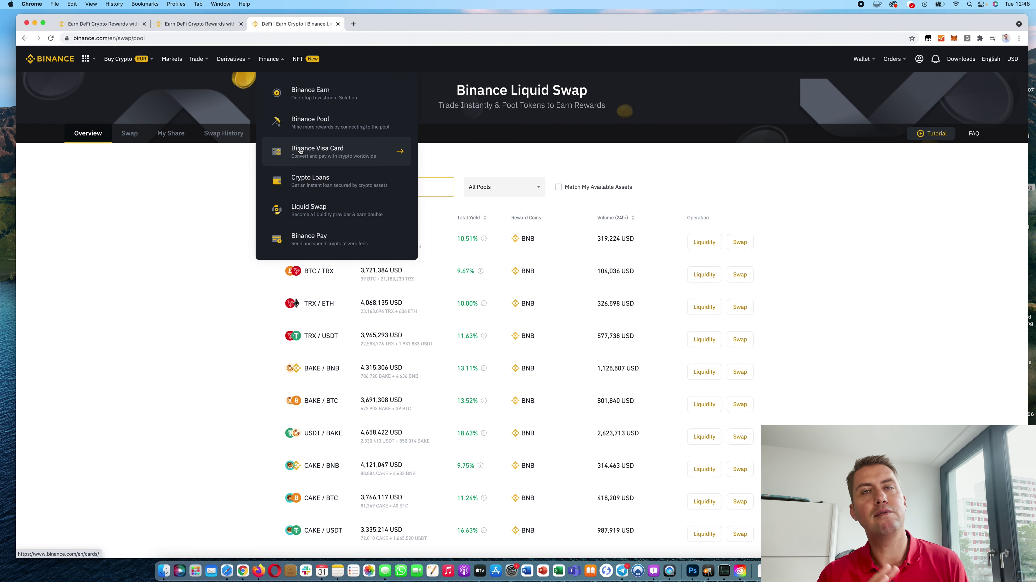
mouse_move(862, 62)
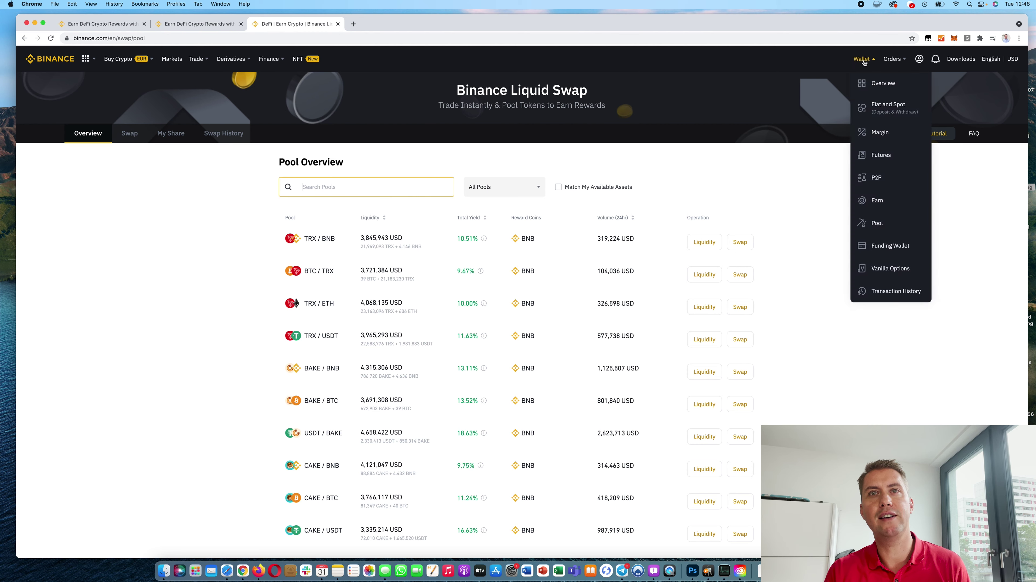
left_click(870, 84)
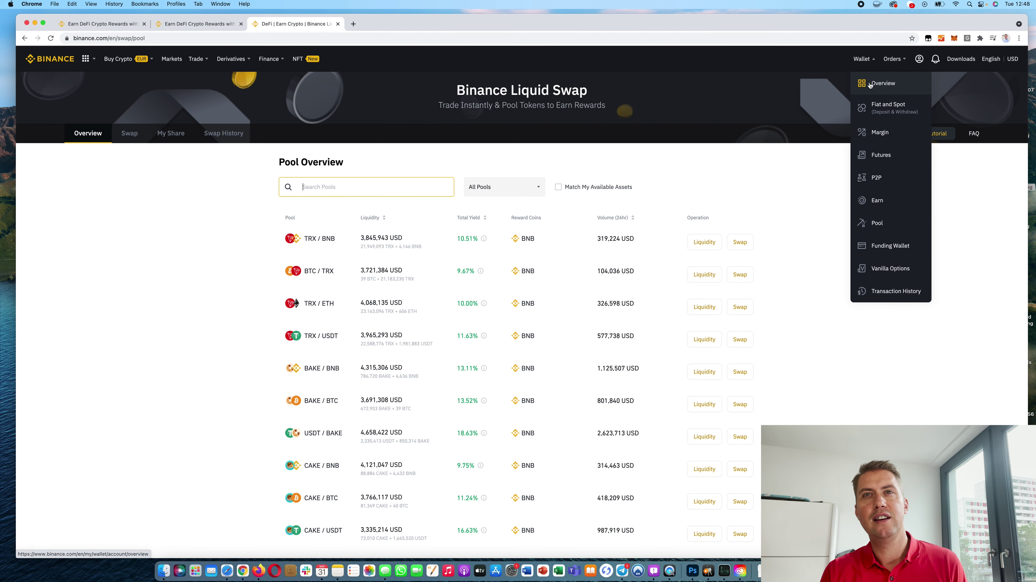